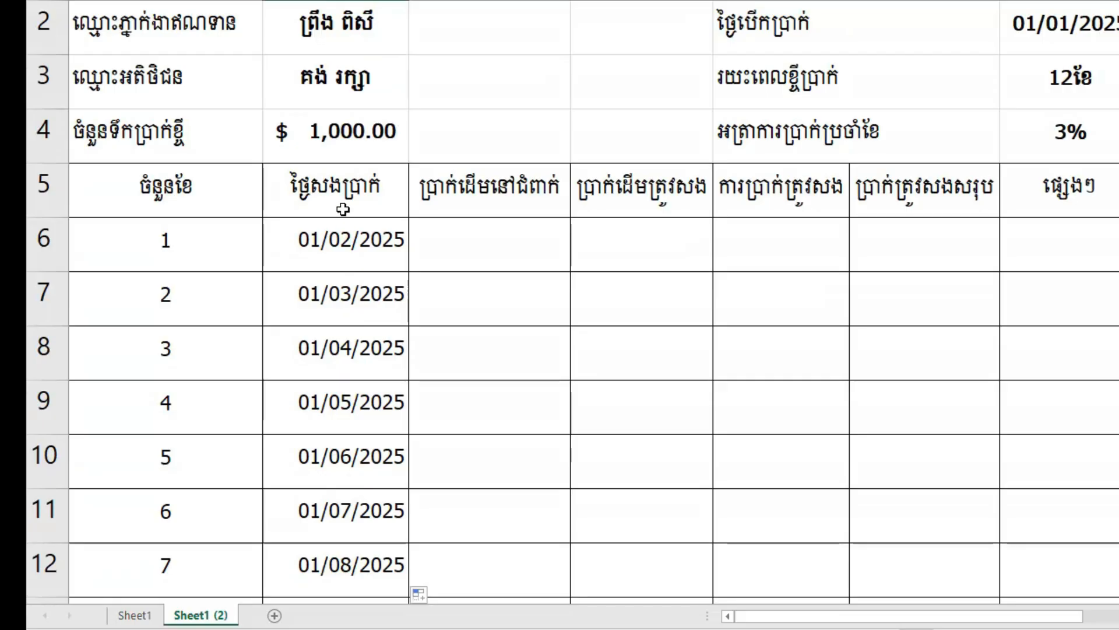
# Review the monthly repayment dates listed in column B from row 6 down
pyautogui.click(345, 237)
pyautogui.scroll(-1, 345, 236)
pyautogui.scroll(-2, 344, 236)
pyautogui.scroll(3, 344, 236)
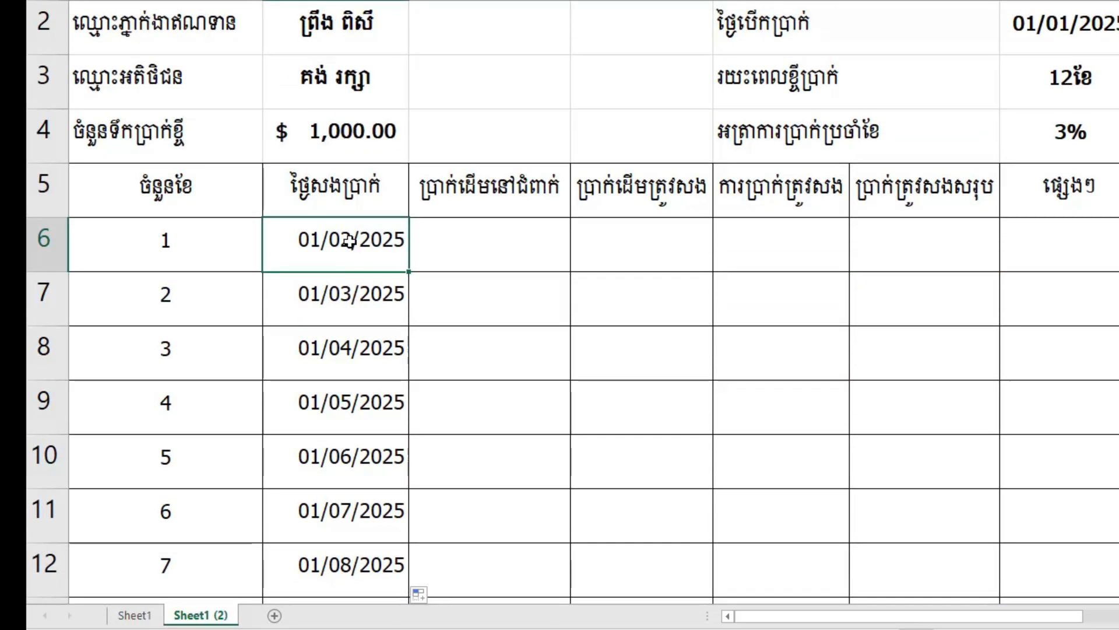
pyautogui.click(346, 297)
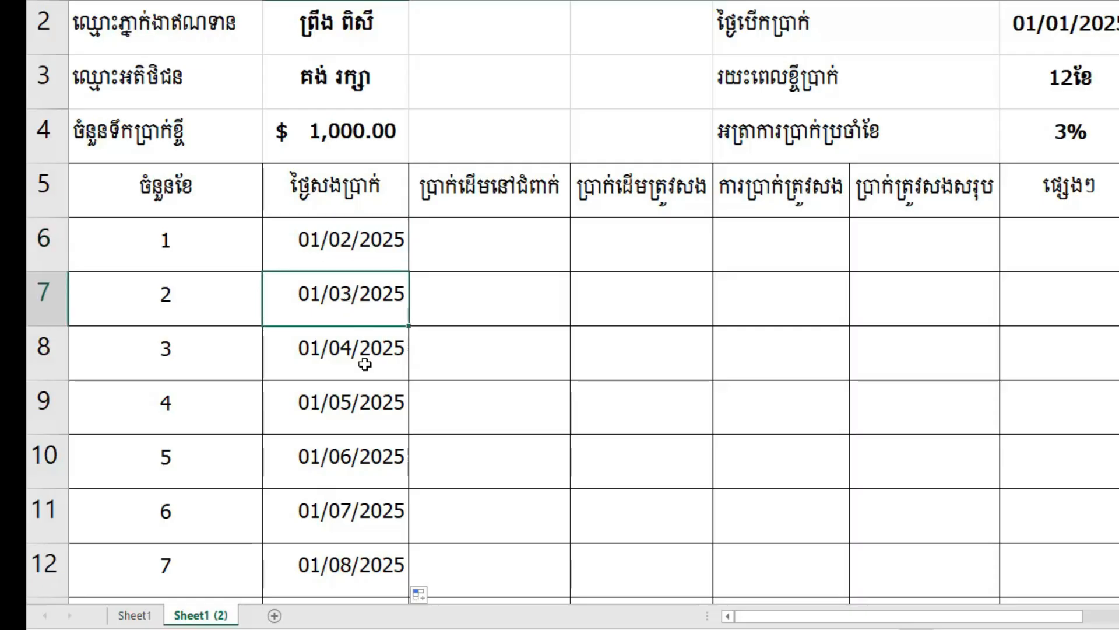
pyautogui.click(364, 350)
pyautogui.click(461, 347)
pyautogui.click(374, 242)
# Enter 1,000 in C6 as the outstanding principal for month 1
pyautogui.click(472, 233)
pyautogui.scroll(1, 470, 274)
pyautogui.click(467, 332)
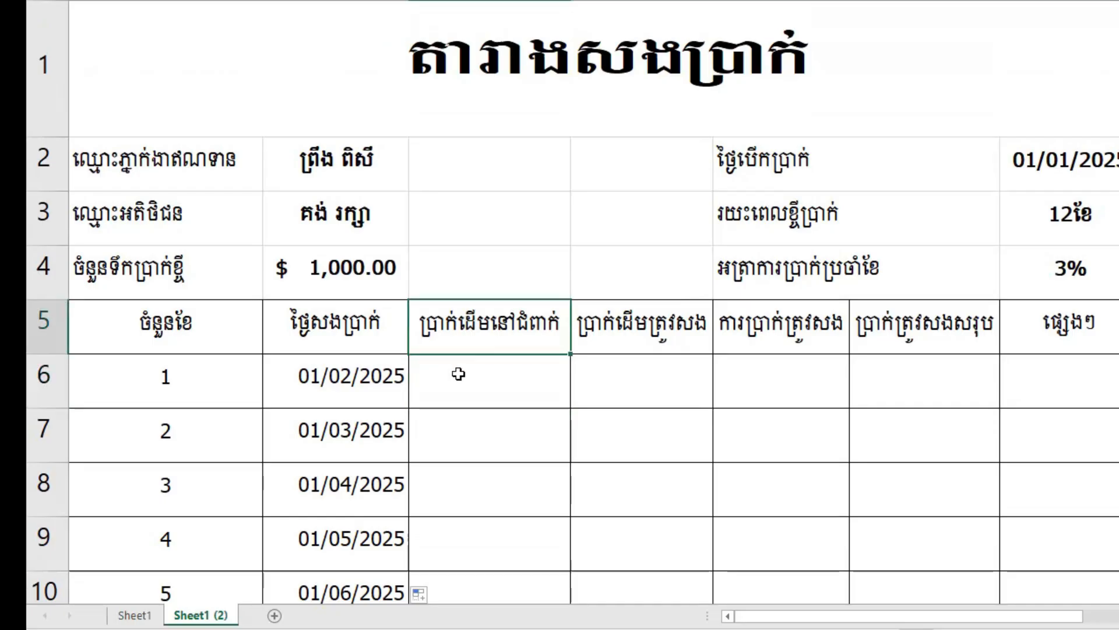
pyautogui.click(469, 390)
pyautogui.click(502, 450)
pyautogui.click(474, 357)
pyautogui.click(257, 350)
pyautogui.click(420, 366)
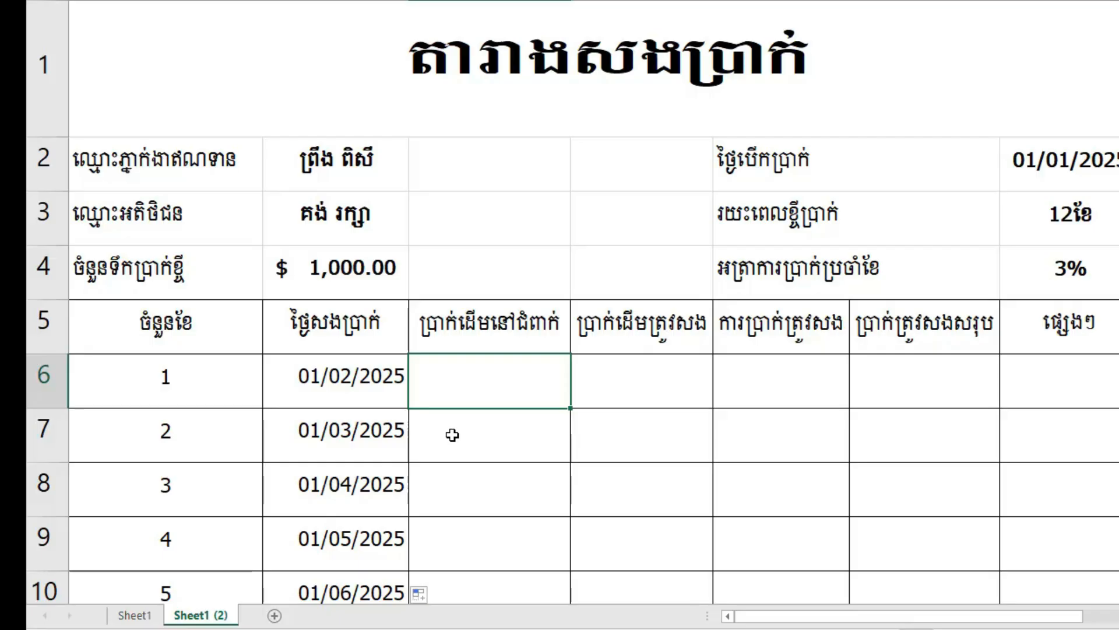
pyautogui.write('1')
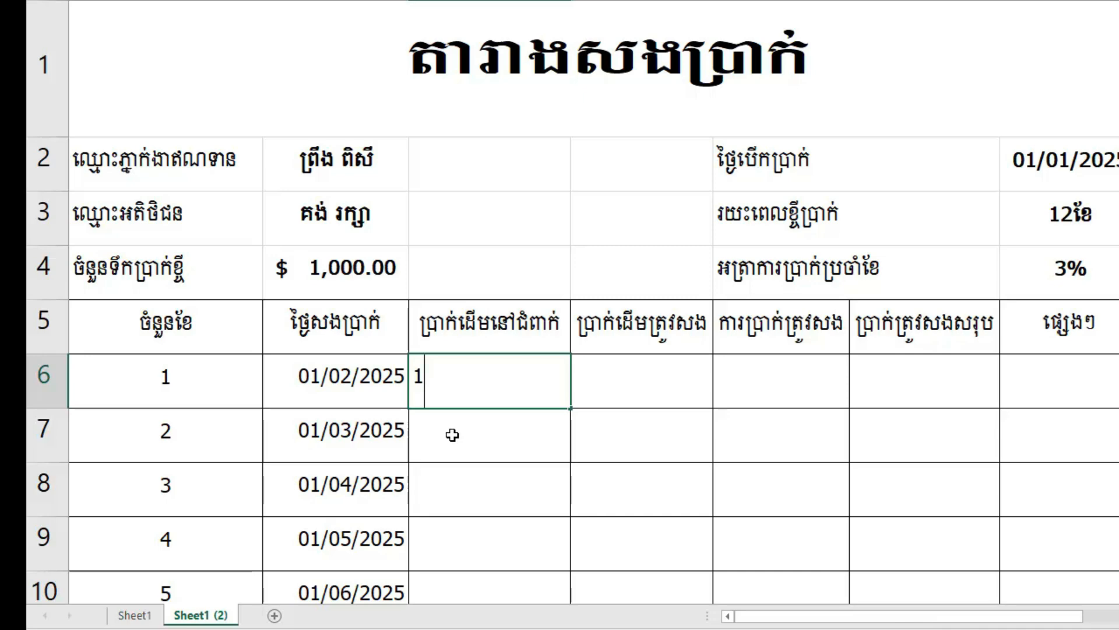
pyautogui.write(',000')
pyautogui.press('Return')
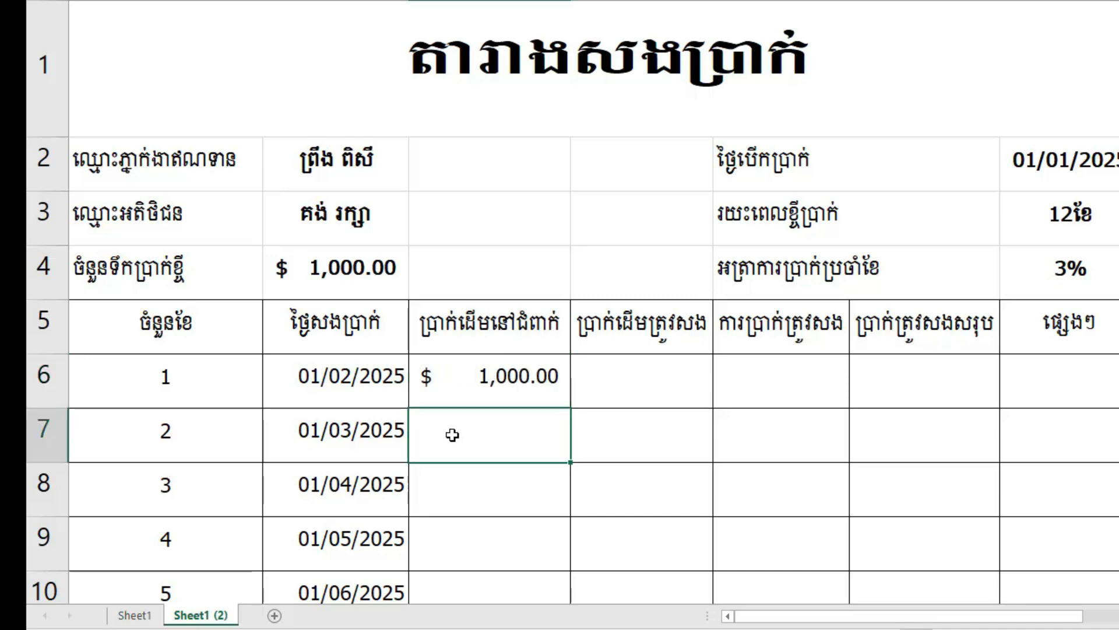
# Enter the formula =C6/12 in D6 to calculate the first month's principal repayment
pyautogui.click(481, 378)
pyautogui.scroll(-2, 480, 375)
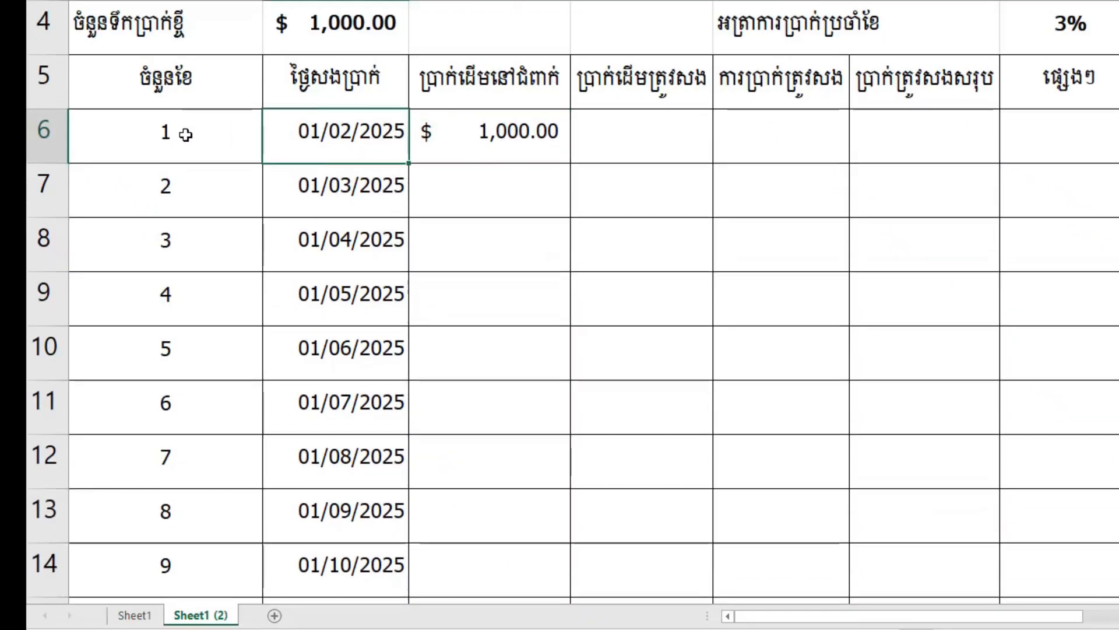
pyautogui.click(648, 158)
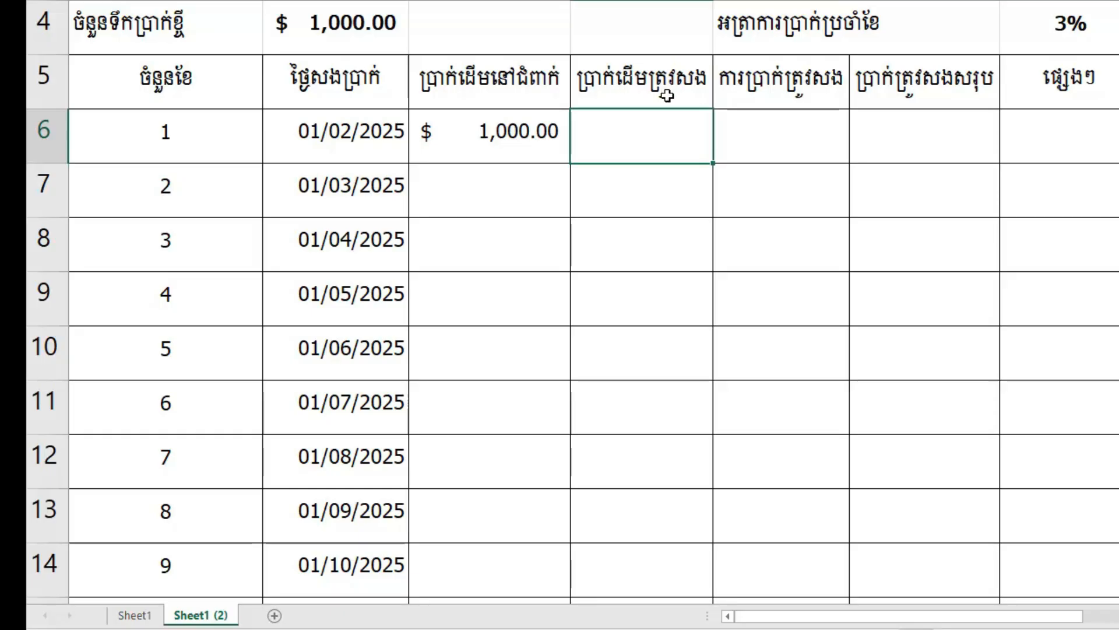
pyautogui.click(654, 288)
pyautogui.click(657, 132)
pyautogui.write('=')
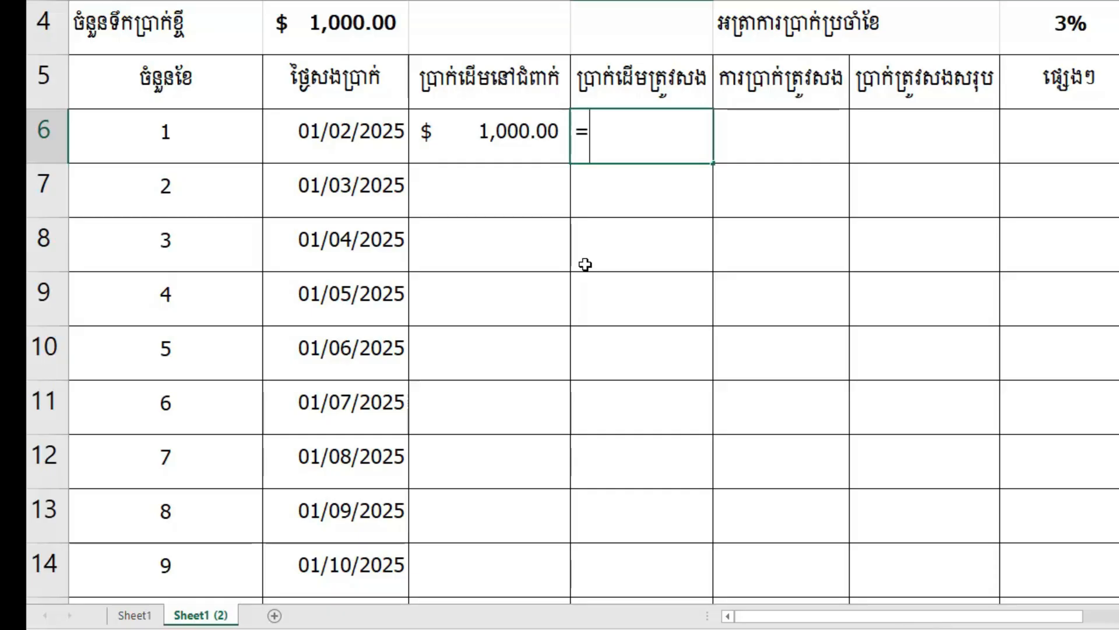
pyautogui.click(494, 135)
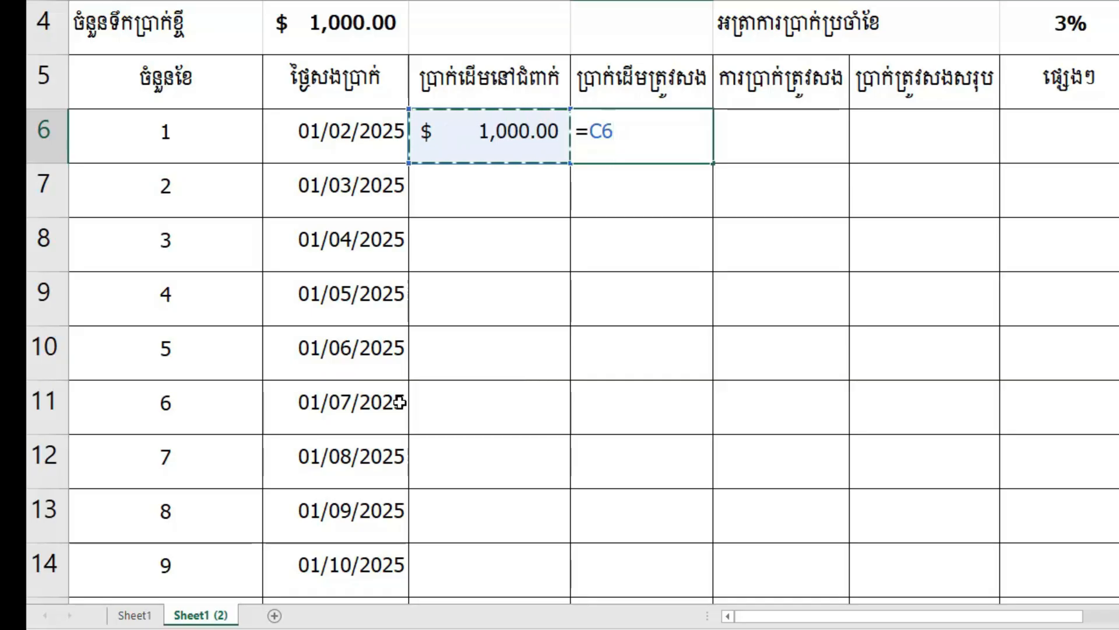
pyautogui.write('/')
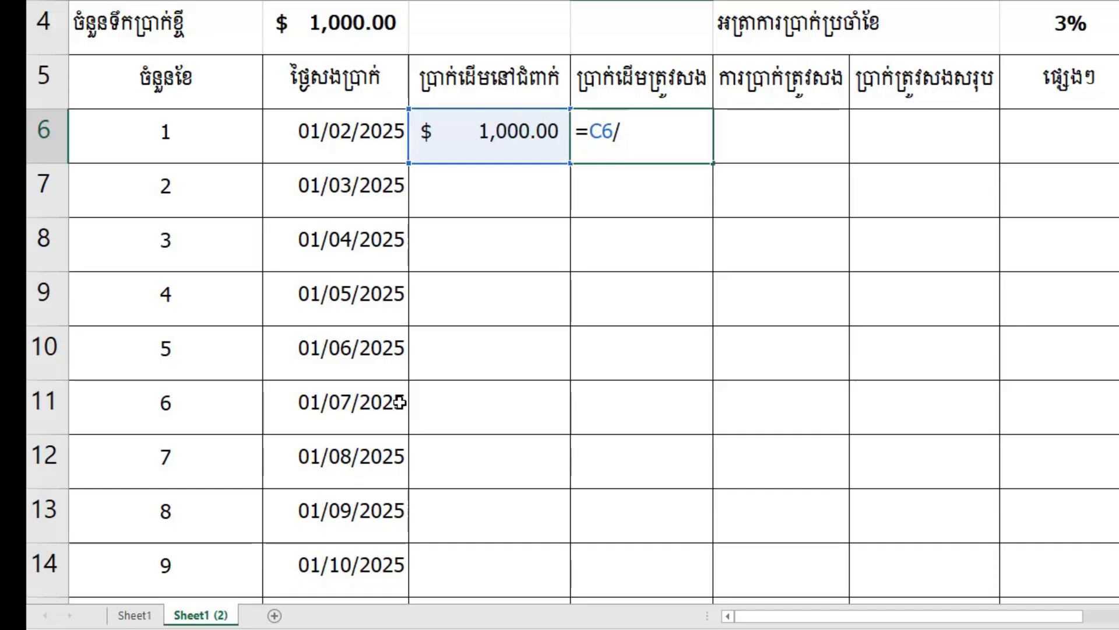
pyautogui.write('12')
pyautogui.press('Return')
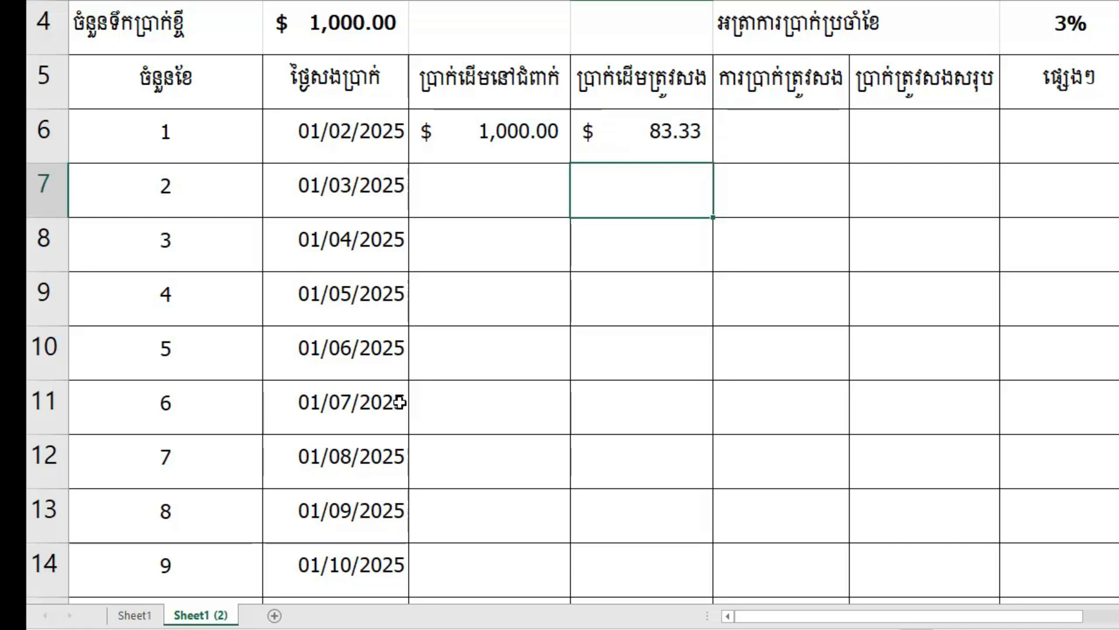
# Make the C6 reference in D6's formula absolute so it reads =$C$6/12
pyautogui.click(649, 131)
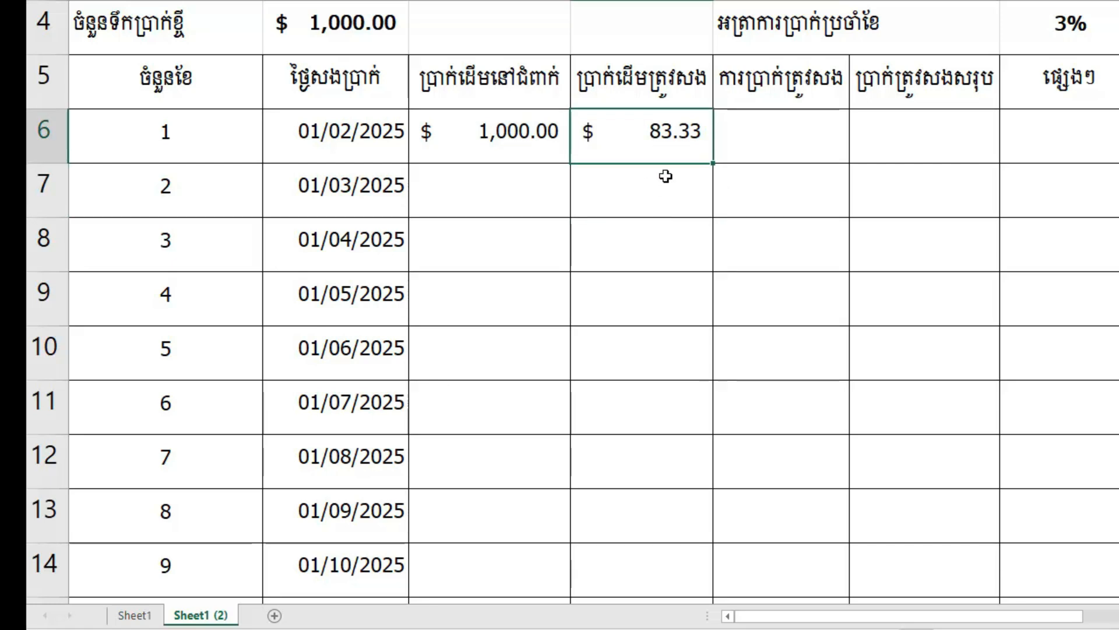
pyautogui.scroll(-2, 653, 222)
pyautogui.scroll(2, 653, 221)
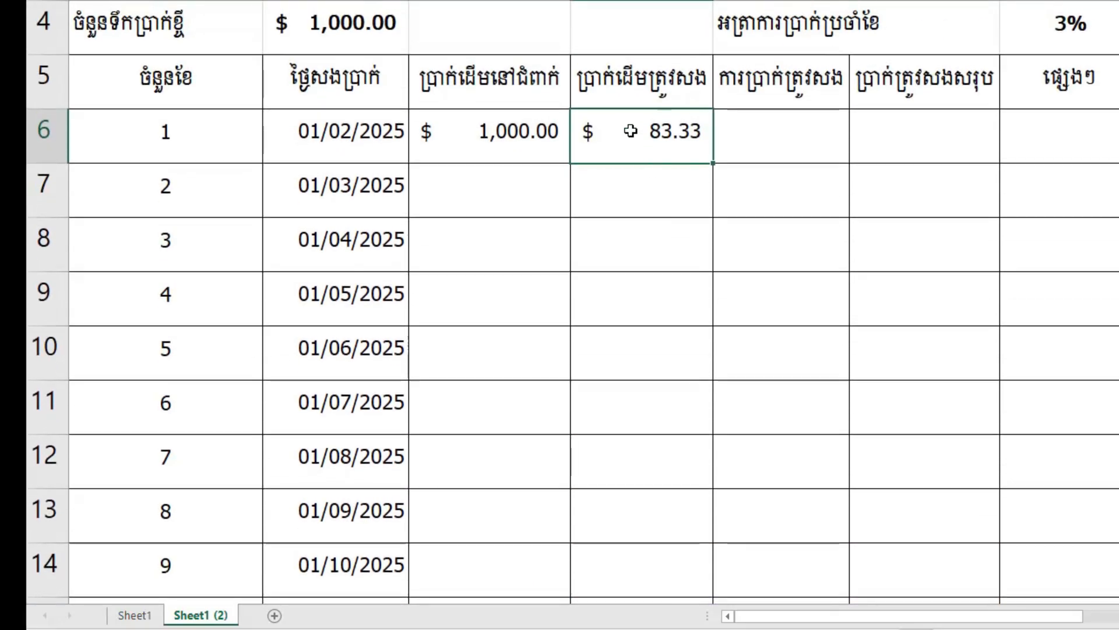
pyautogui.doubleClick(631, 131)
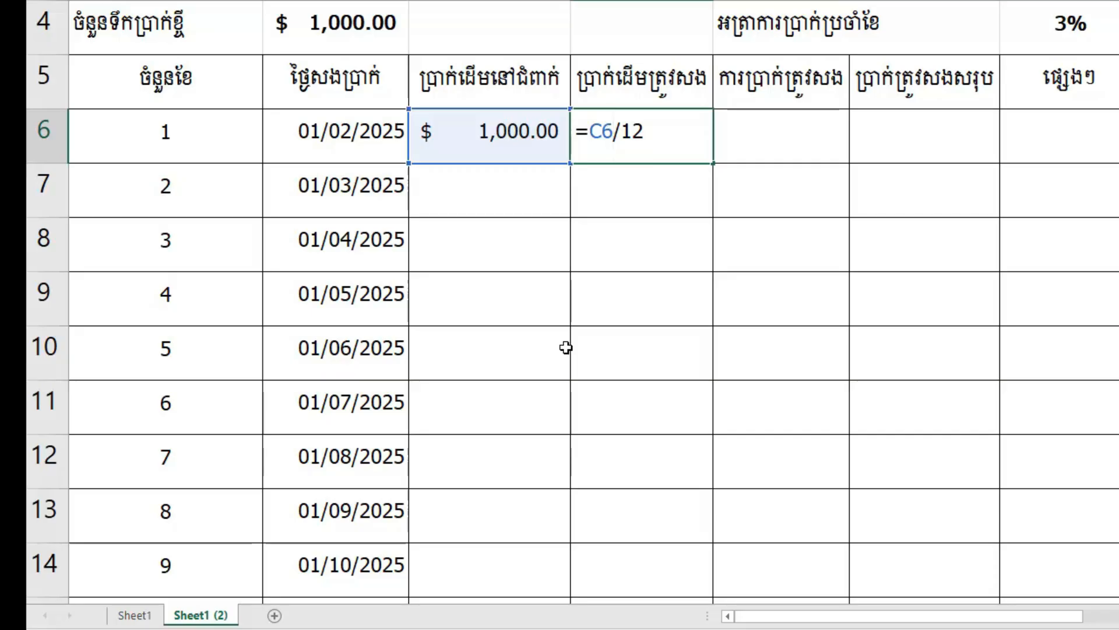
pyautogui.press('F4')
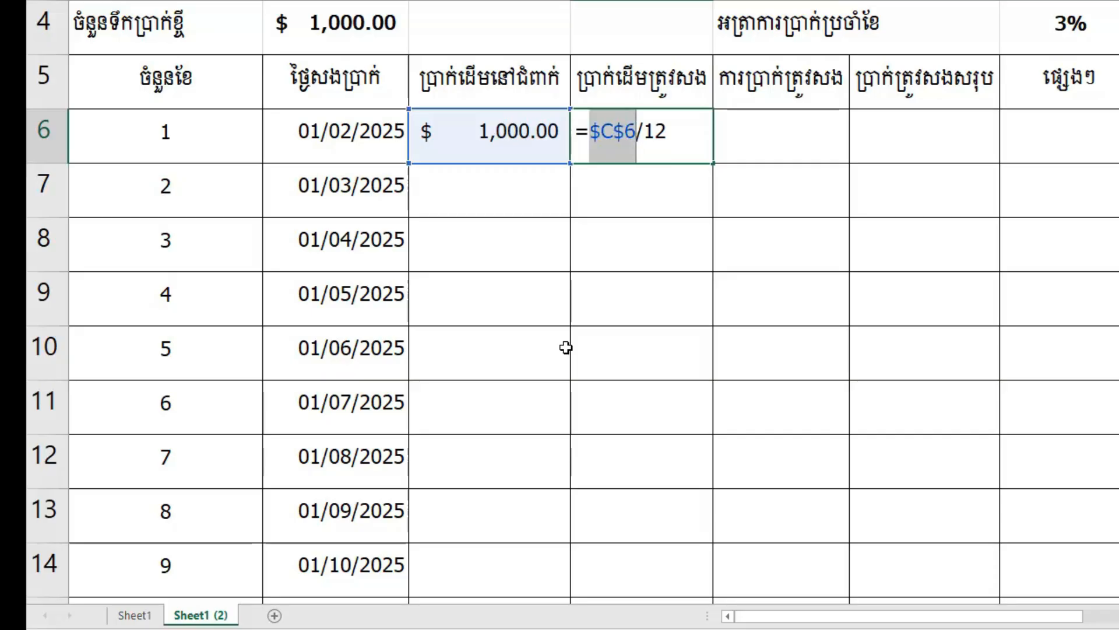
pyautogui.press('Return')
# Fill the principal repayment formula from D6 down to D17 for all 12 months
pyautogui.click(639, 142)
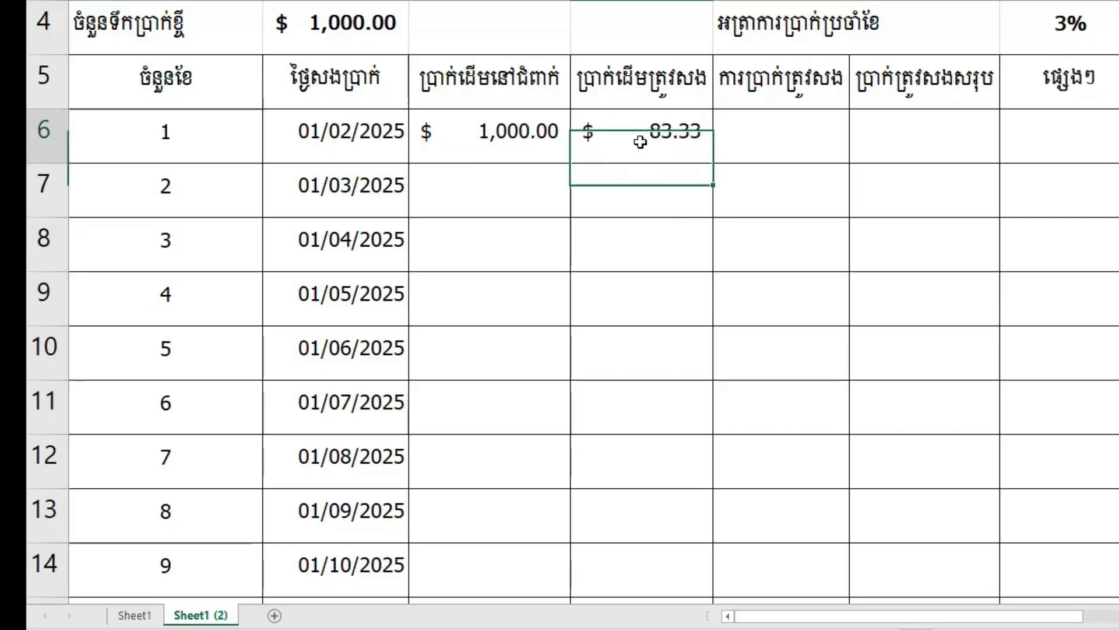
pyautogui.click(710, 184)
pyautogui.click(680, 146)
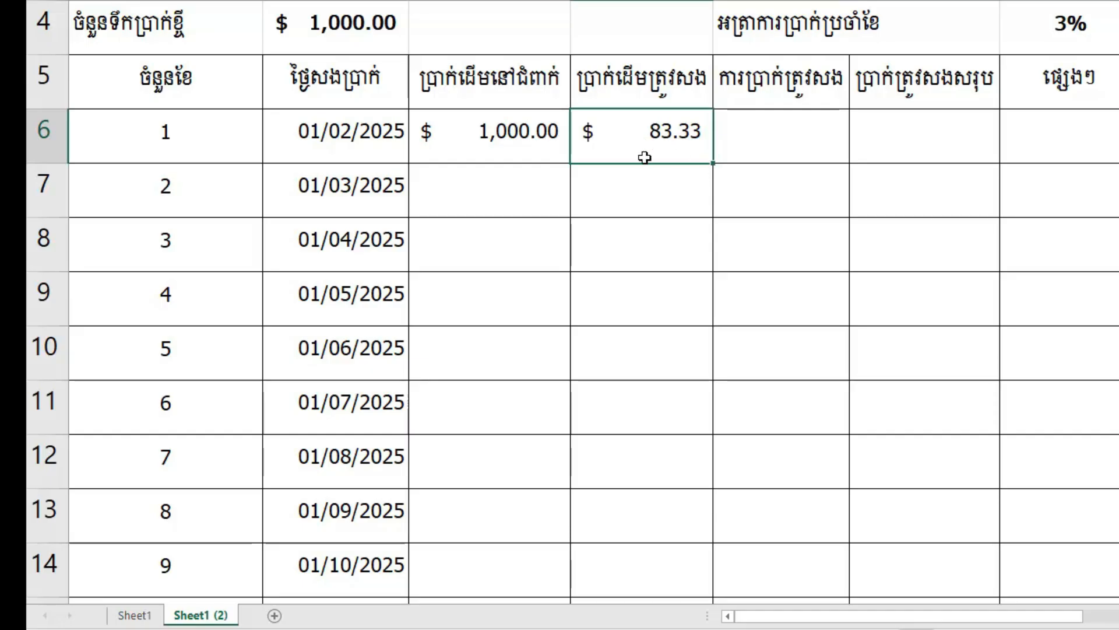
pyautogui.click(664, 180)
pyautogui.click(683, 139)
pyautogui.moveTo(713, 169); pyautogui.dragTo(708, 482)
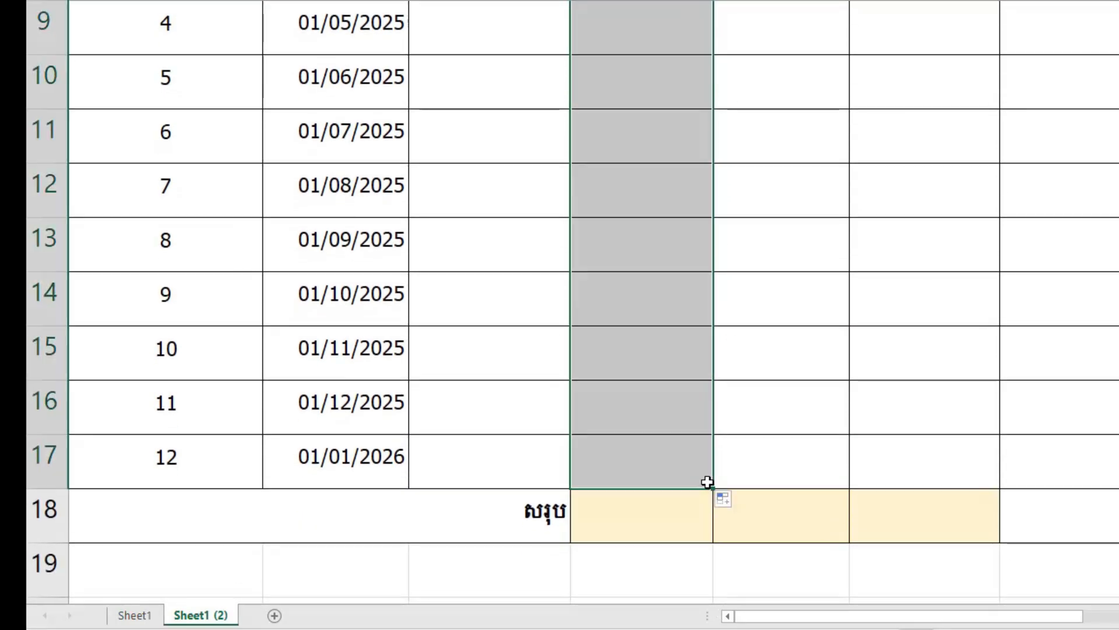
# Check the filled principal repayment values in column D
pyautogui.scroll(1, 668, 448)
pyautogui.scroll(2, 667, 448)
pyautogui.click(671, 440)
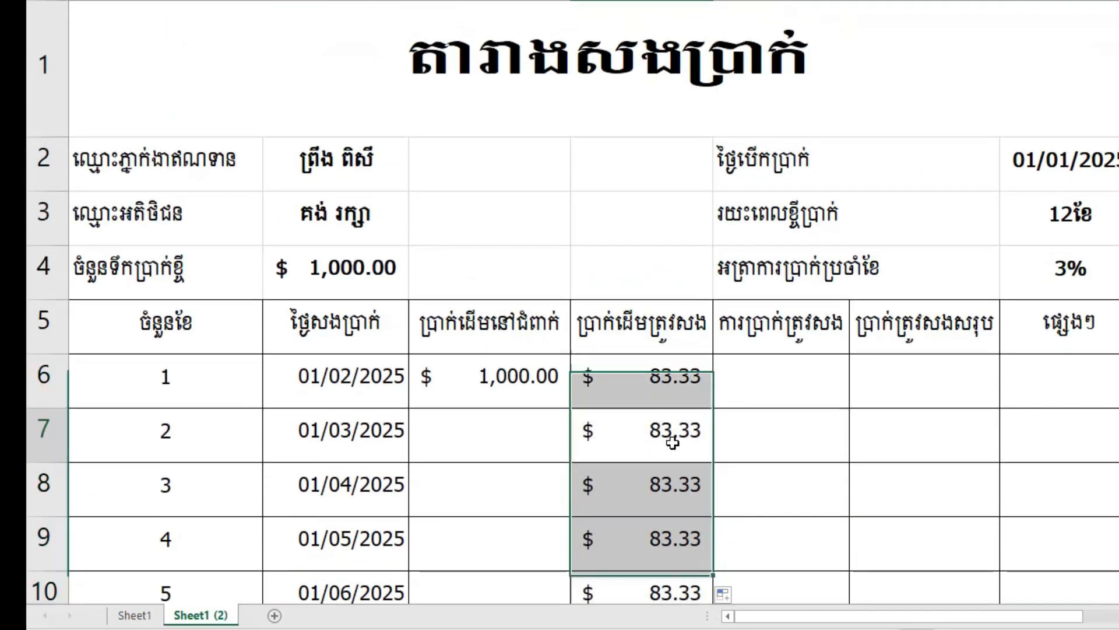
pyautogui.click(668, 399)
pyautogui.click(662, 426)
pyautogui.scroll(-1, 662, 425)
pyautogui.click(664, 155)
pyautogui.click(658, 213)
pyautogui.click(664, 147)
# Enter the formula =C6*3% in E6 to calculate the first month's interest
pyautogui.click(744, 132)
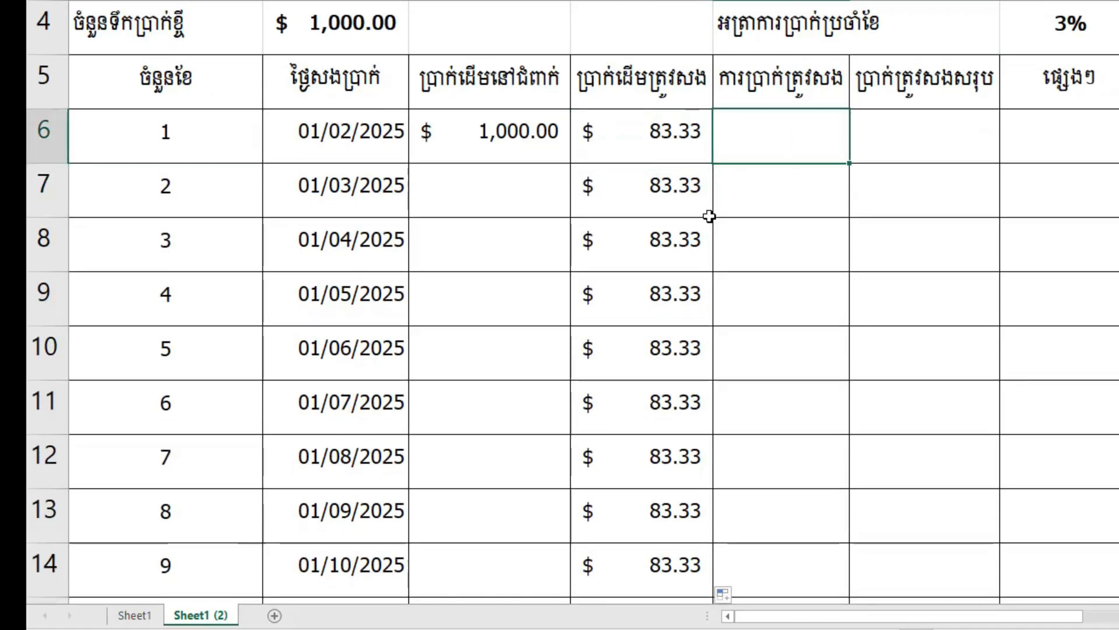
pyautogui.scroll(1, 712, 214)
pyautogui.scroll(-1, 767, 339)
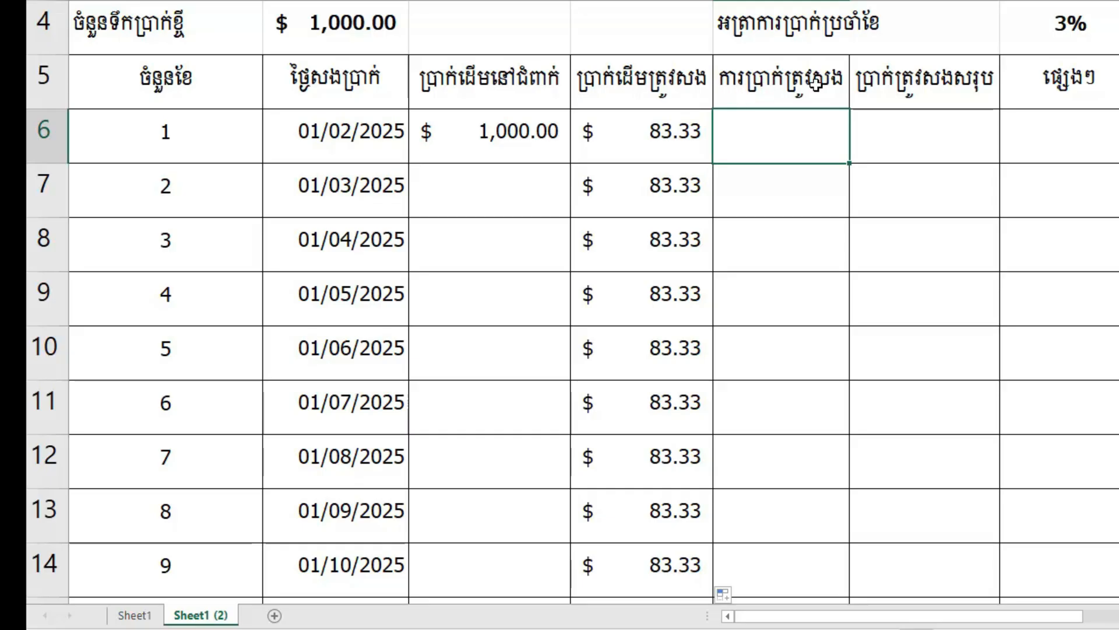
pyautogui.click(792, 185)
pyautogui.click(782, 142)
pyautogui.scroll(1, 733, 216)
pyautogui.click(513, 383)
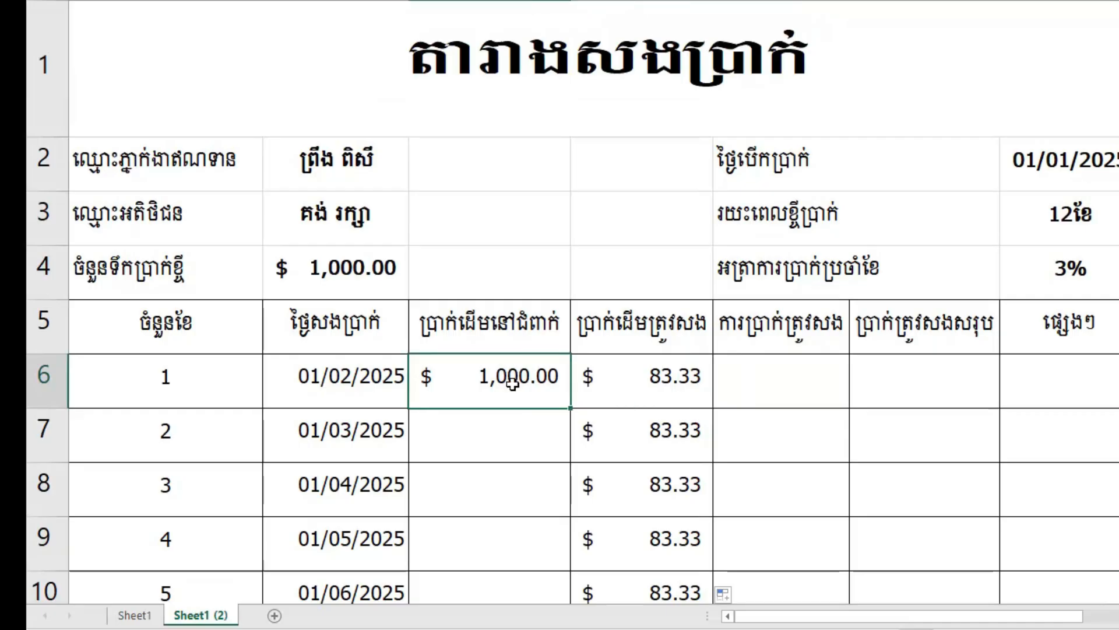
pyautogui.click(781, 375)
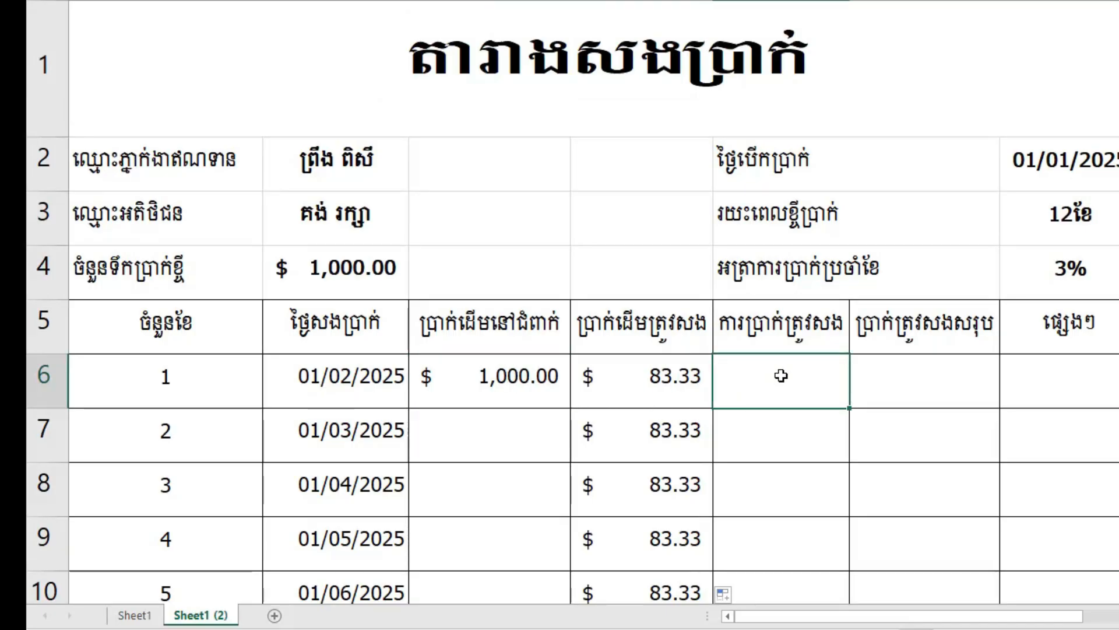
pyautogui.write('=')
pyautogui.click(497, 377)
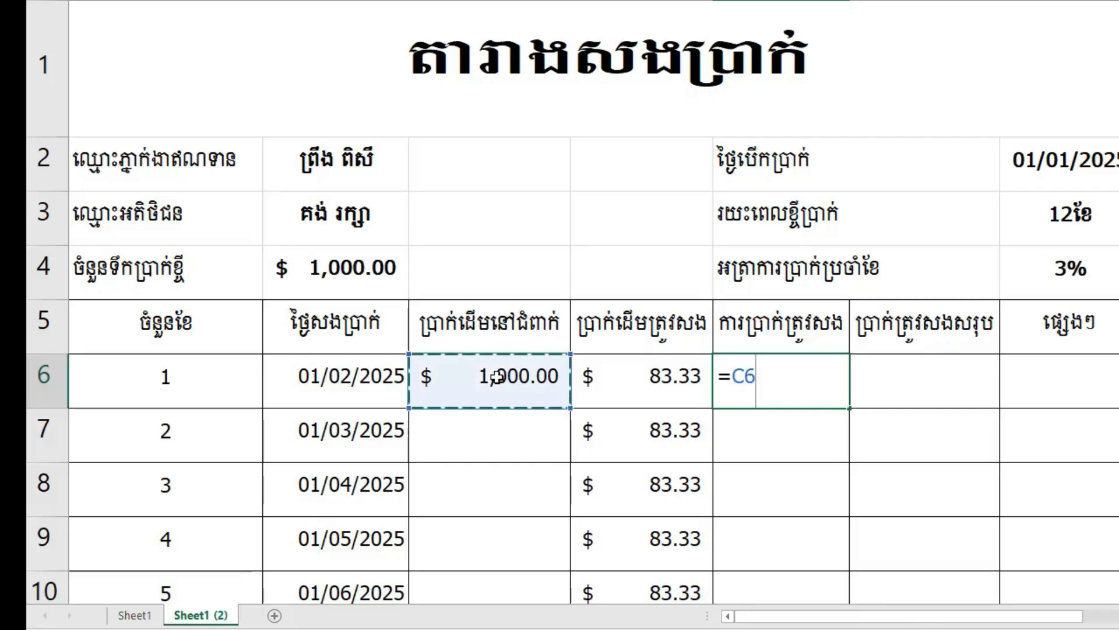
pyautogui.write('*3%')
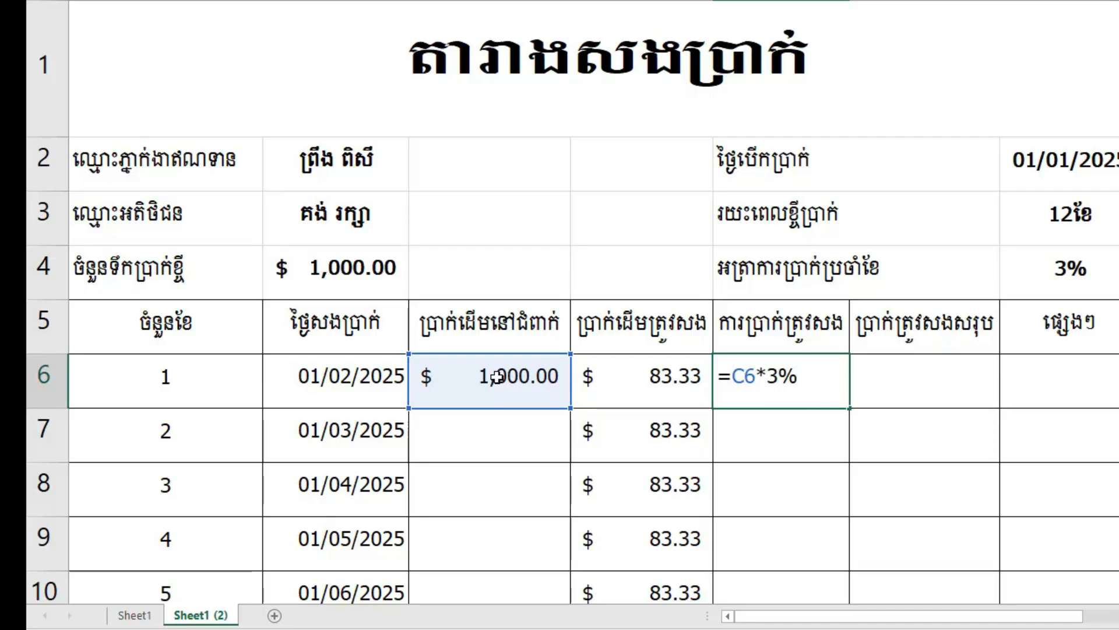
pyautogui.press('Return')
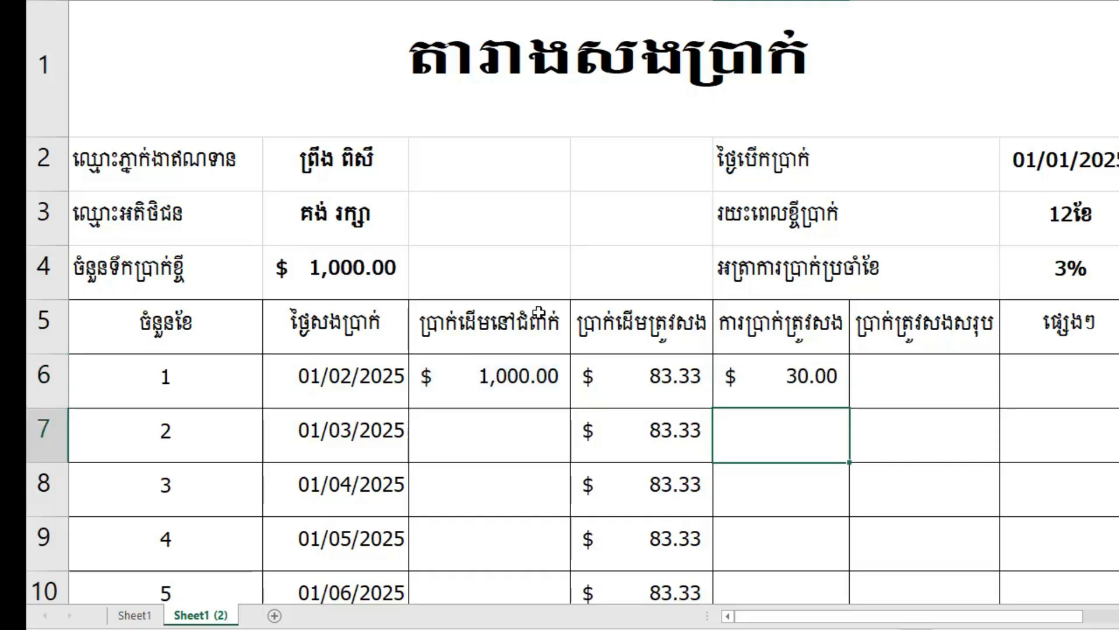
# Make the C6 reference in E6's interest formula absolute so it reads =$C$6*3%
pyautogui.doubleClick(763, 391)
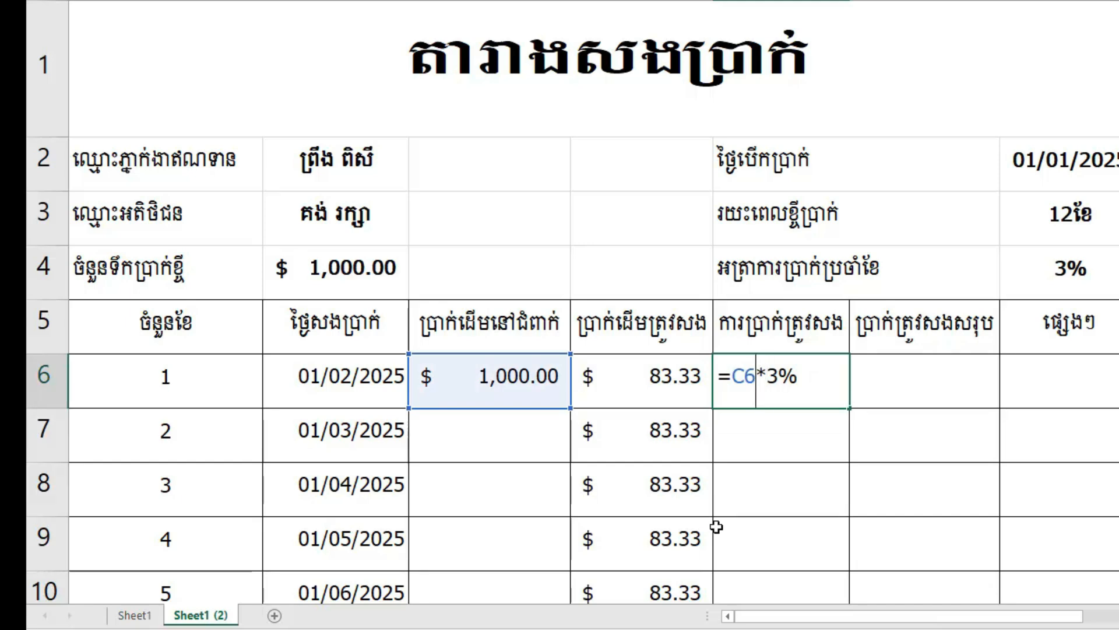
pyautogui.press('F4')
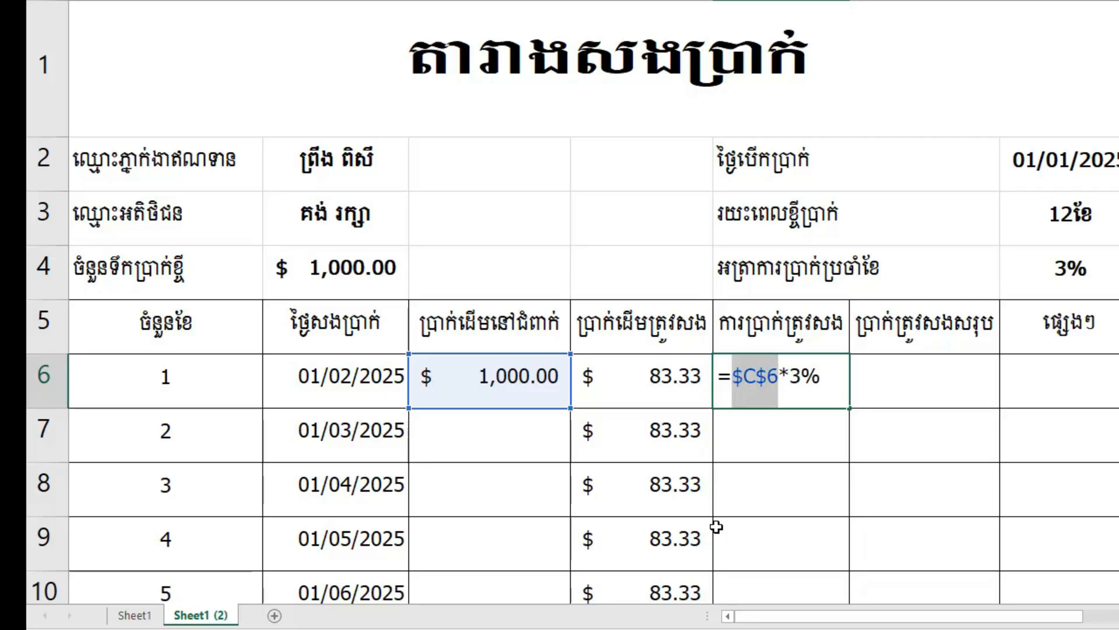
pyautogui.press('Return')
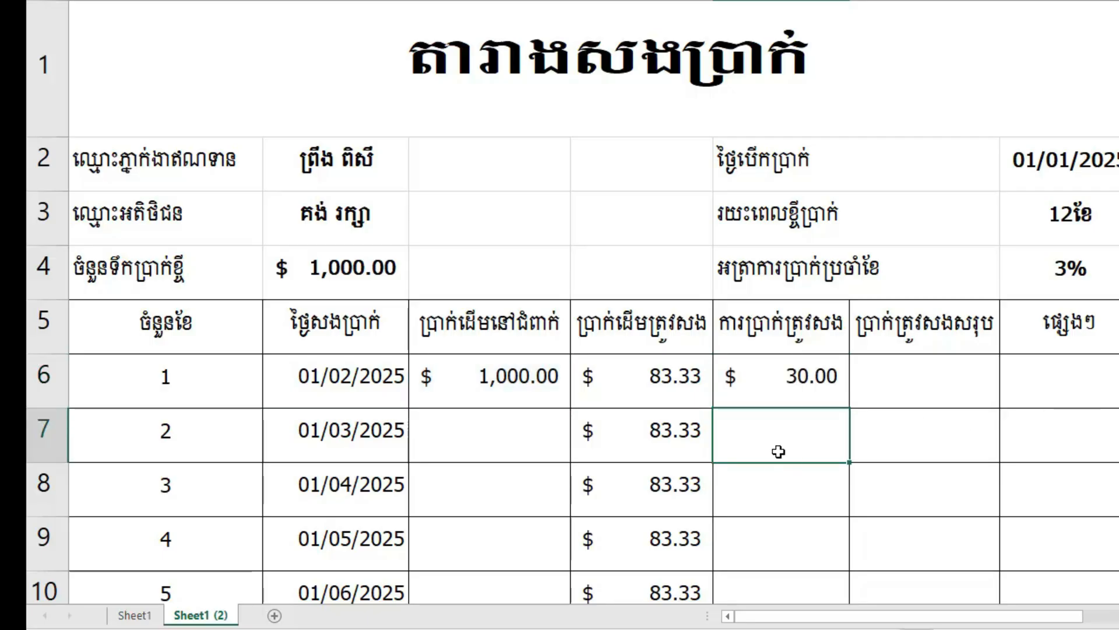
pyautogui.click(781, 380)
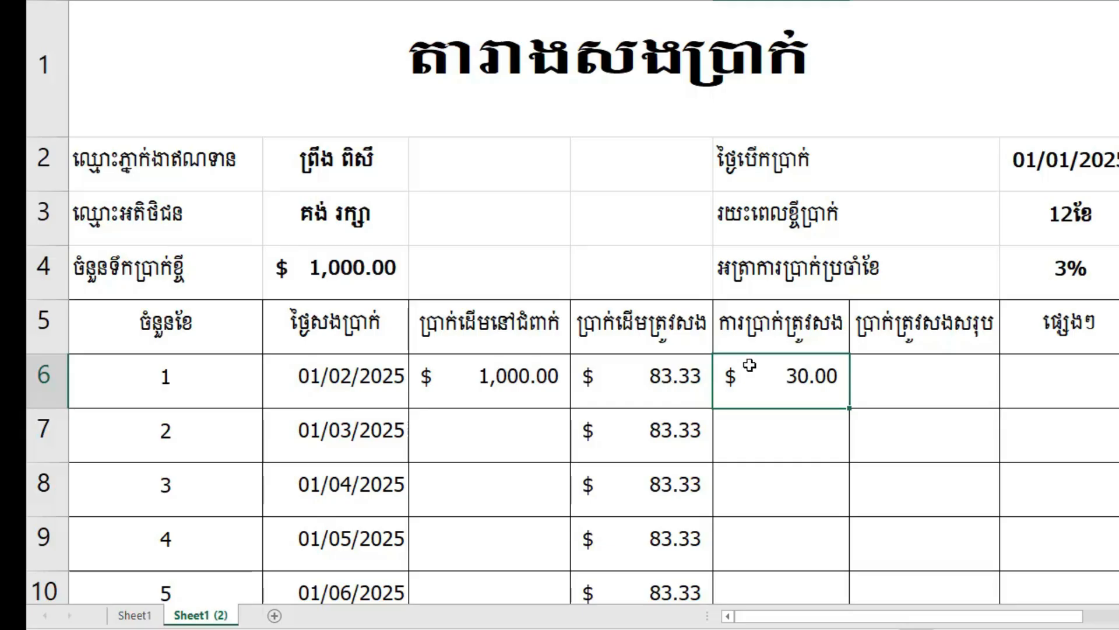
# Enter the formula =D6+E6 in F6 to calculate the first month's total payment
pyautogui.click(894, 372)
pyautogui.click(804, 382)
pyautogui.click(907, 383)
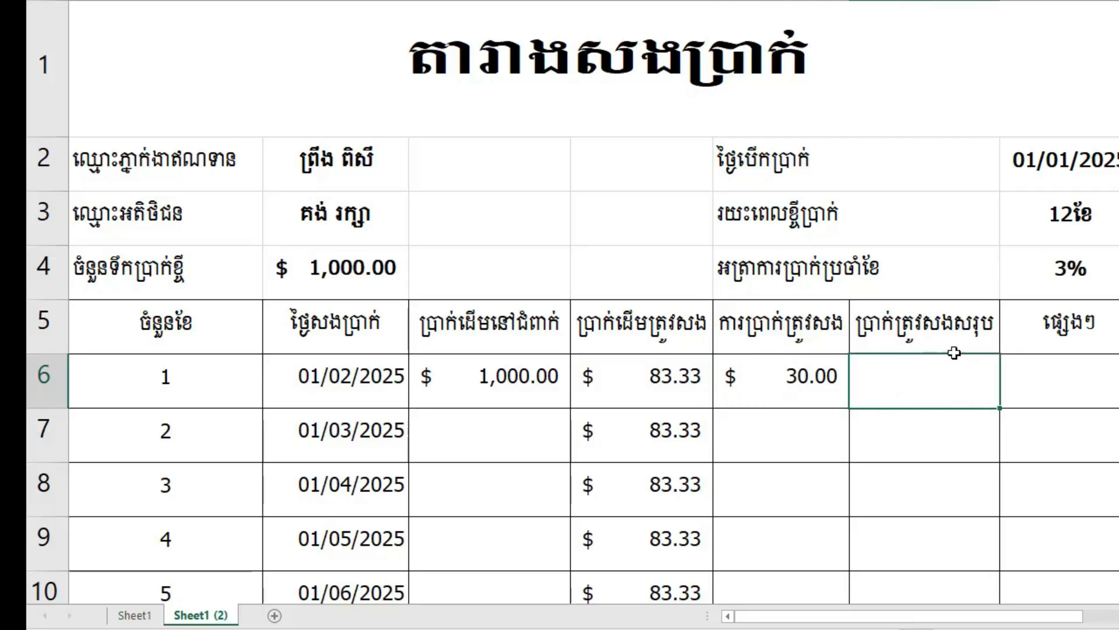
pyautogui.click(839, 373)
pyautogui.click(872, 400)
pyautogui.write('=')
pyautogui.click(654, 402)
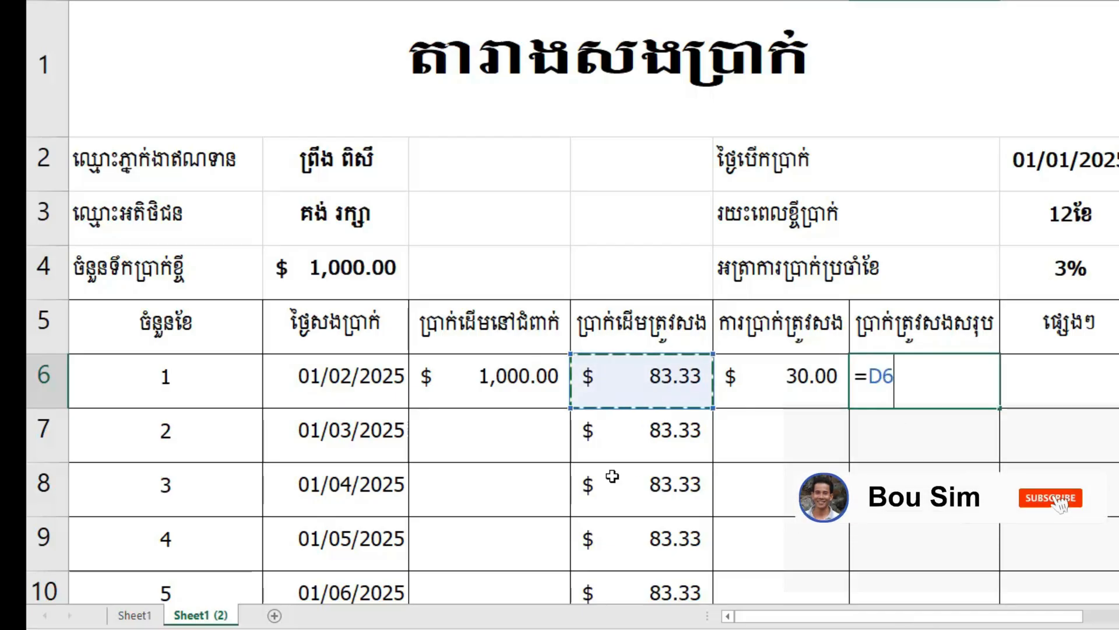
pyautogui.write('+')
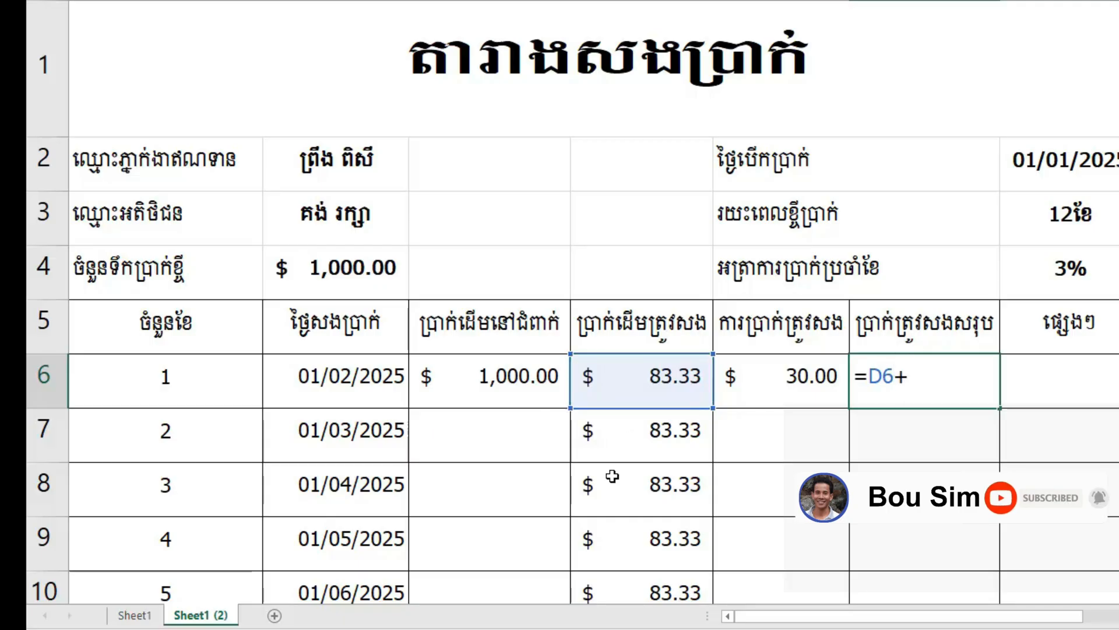
pyautogui.click(738, 371)
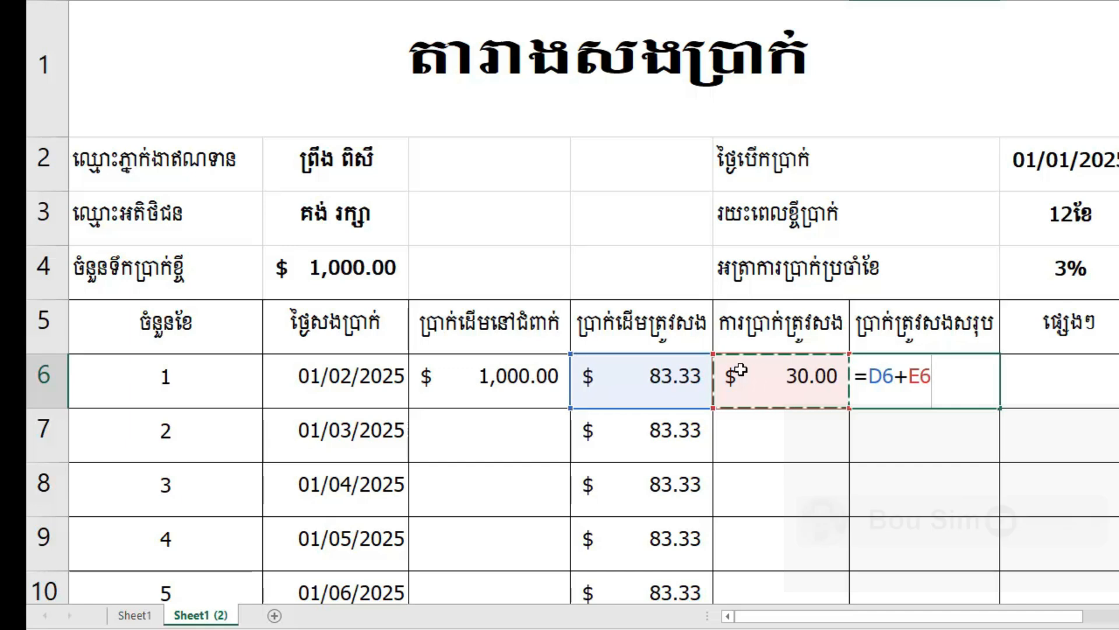
pyautogui.press('Return')
pyautogui.click(941, 382)
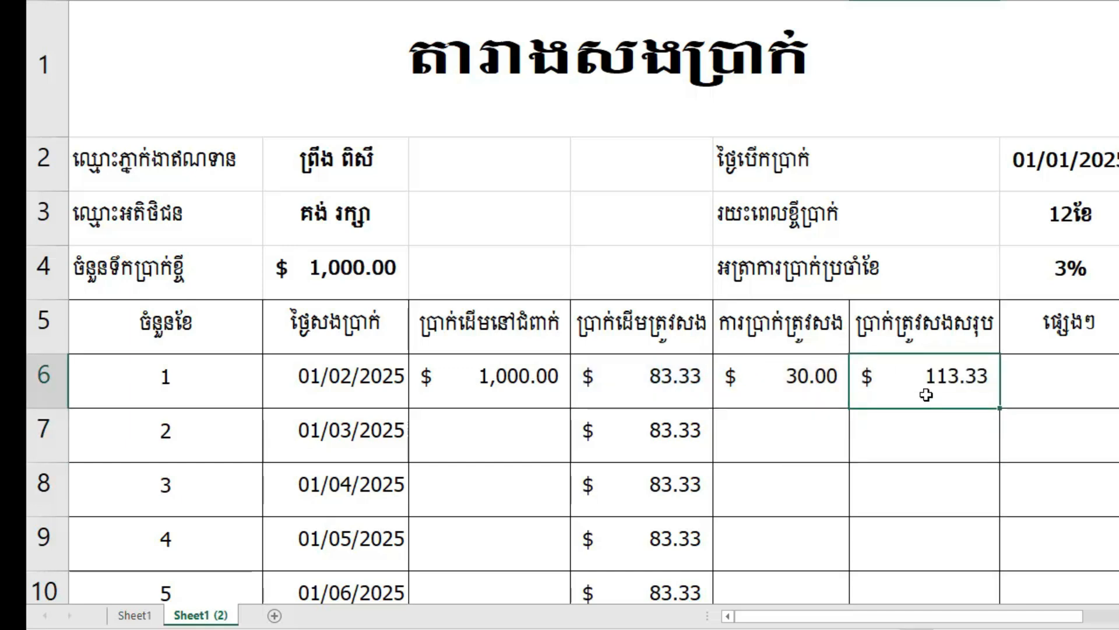
# Review the first month's principal, interest and total payment in row 6
pyautogui.click(939, 423)
pyautogui.click(940, 387)
pyautogui.scroll(-1, 927, 412)
pyautogui.scroll(-1, 927, 412)
pyautogui.scroll(2, 927, 412)
pyautogui.click(919, 422)
pyautogui.click(922, 374)
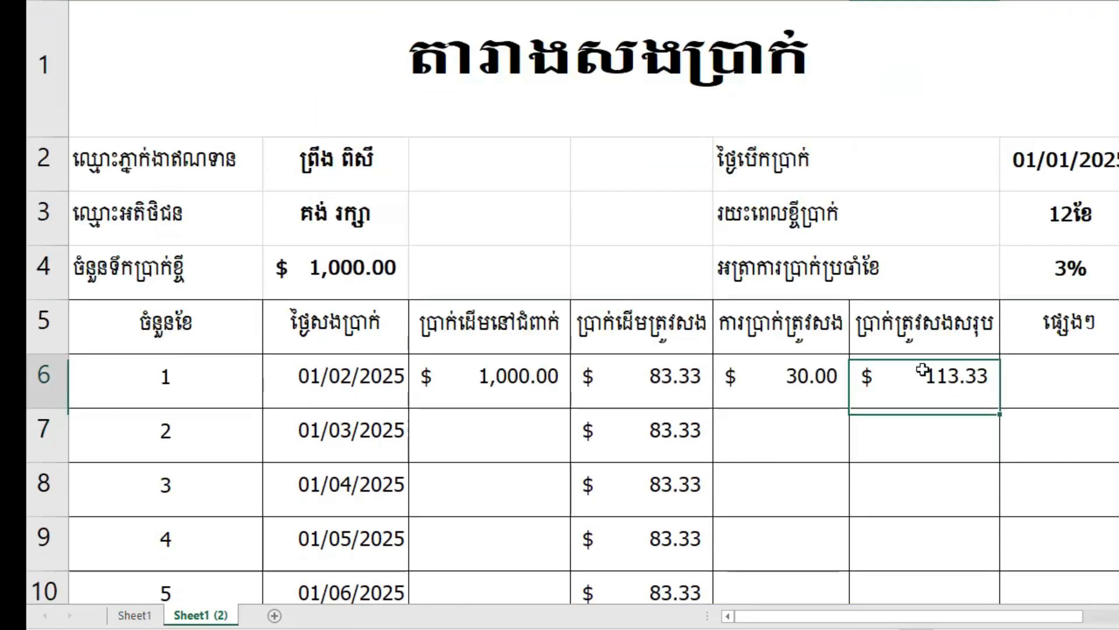
pyautogui.scroll(-1, 922, 373)
pyautogui.click(937, 204)
pyautogui.click(932, 142)
pyautogui.click(927, 185)
pyautogui.click(922, 137)
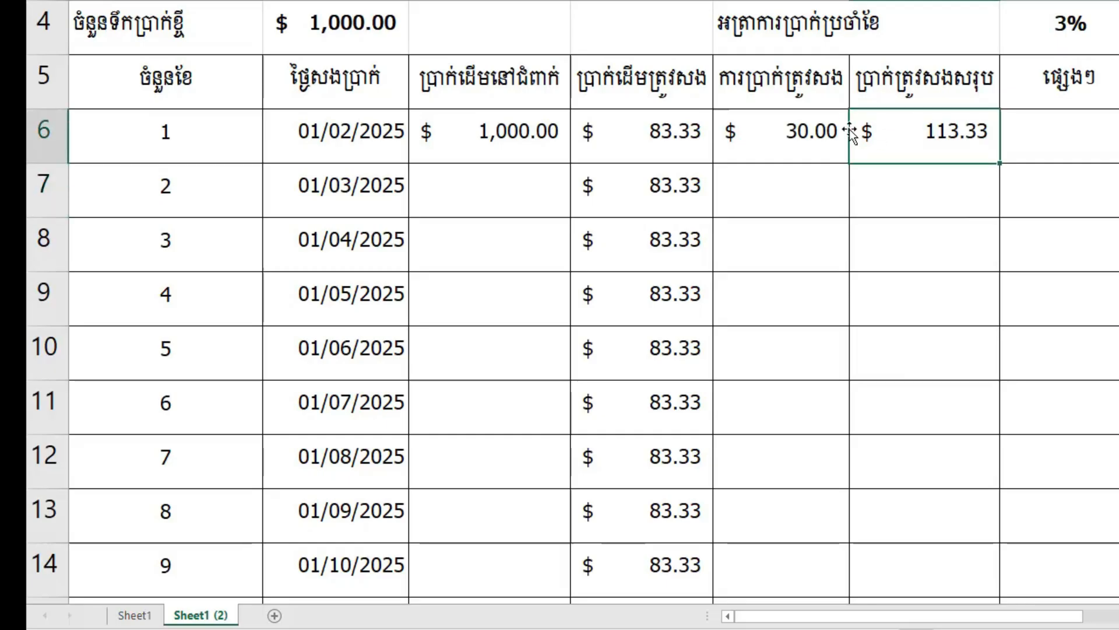
pyautogui.click(670, 131)
pyautogui.click(806, 128)
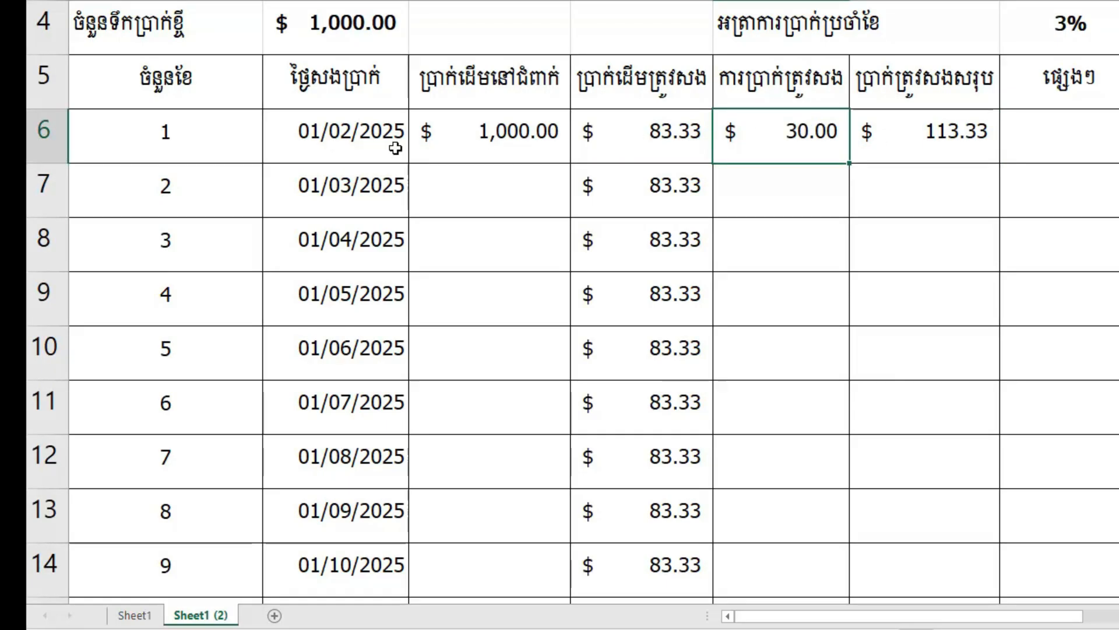
pyautogui.click(936, 133)
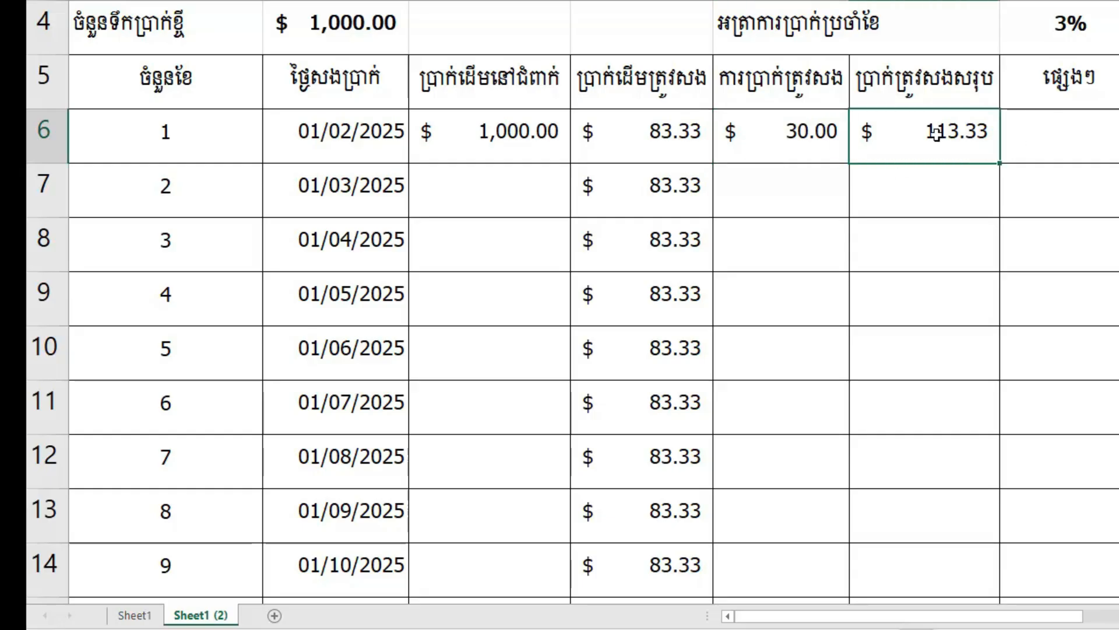
pyautogui.click(940, 185)
pyautogui.click(942, 141)
# Enter the formula =C6-D6 in C7 to calculate the principal still owed in month 2
pyautogui.click(464, 192)
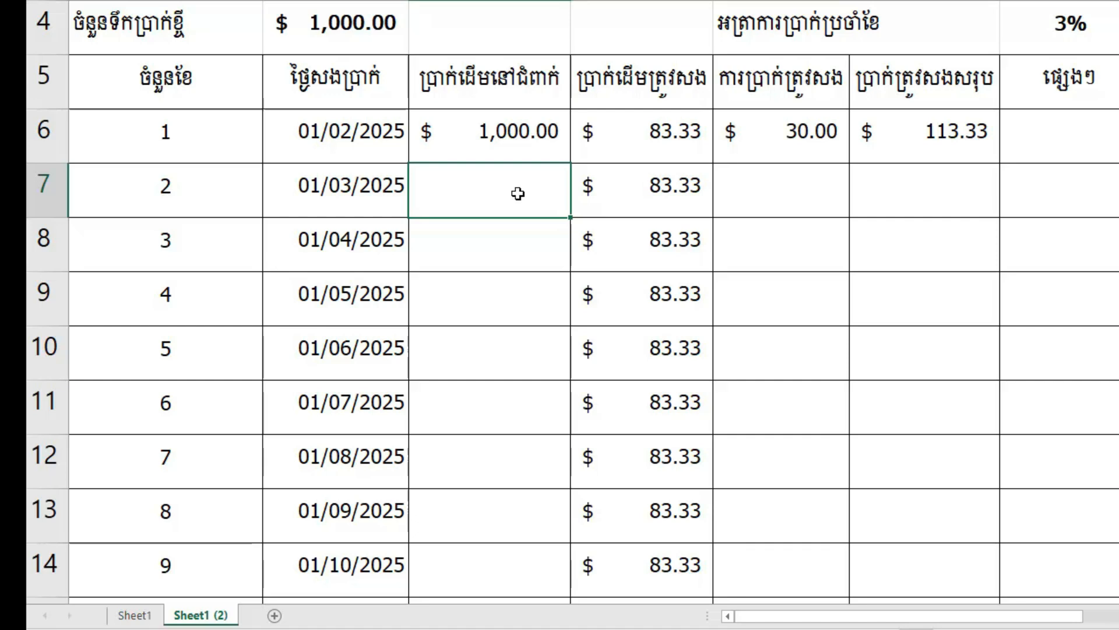
pyautogui.click(513, 140)
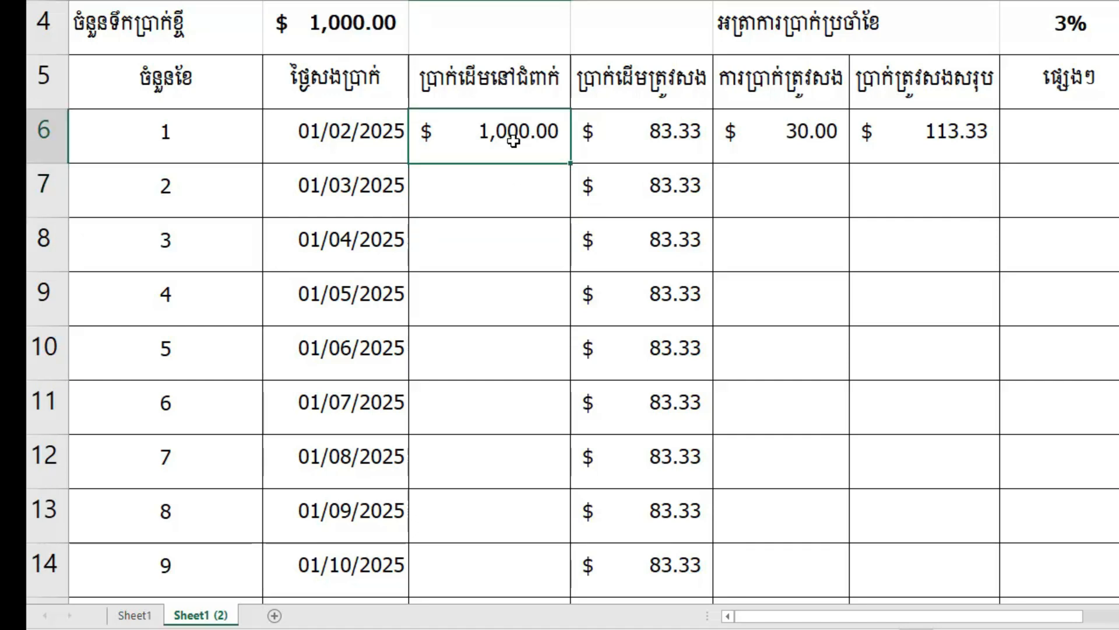
pyautogui.click(491, 188)
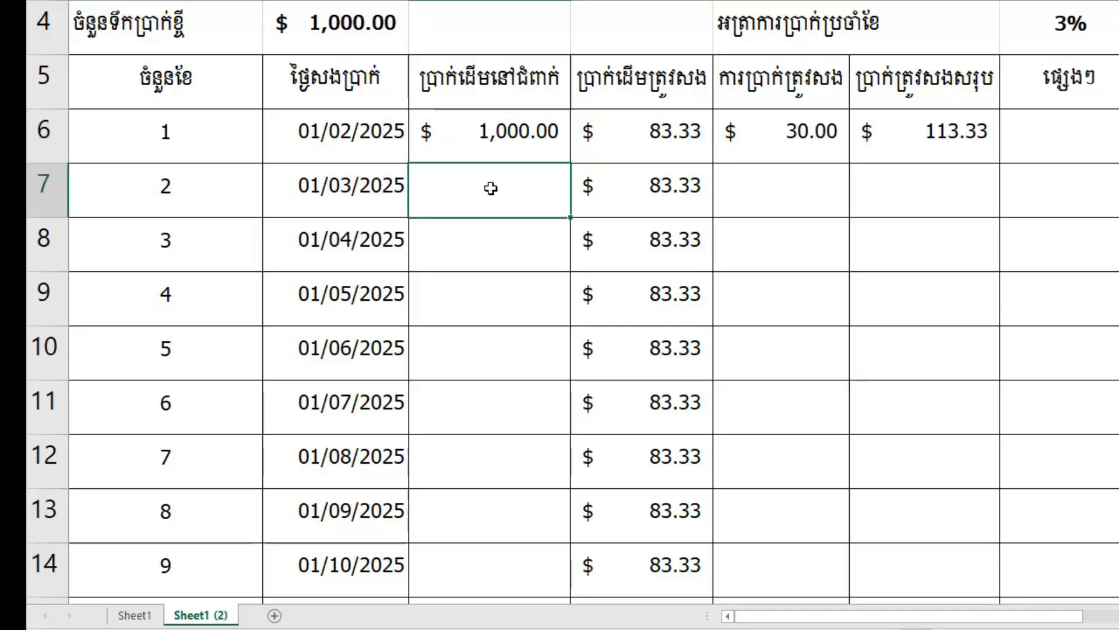
pyautogui.write('=')
pyautogui.click(523, 138)
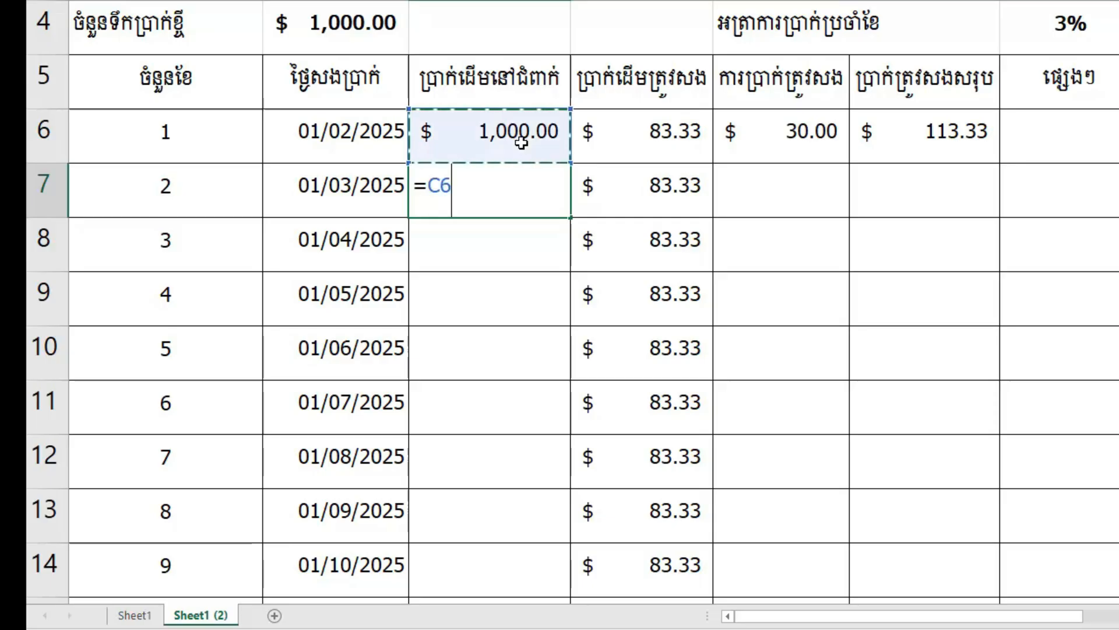
pyautogui.write('-')
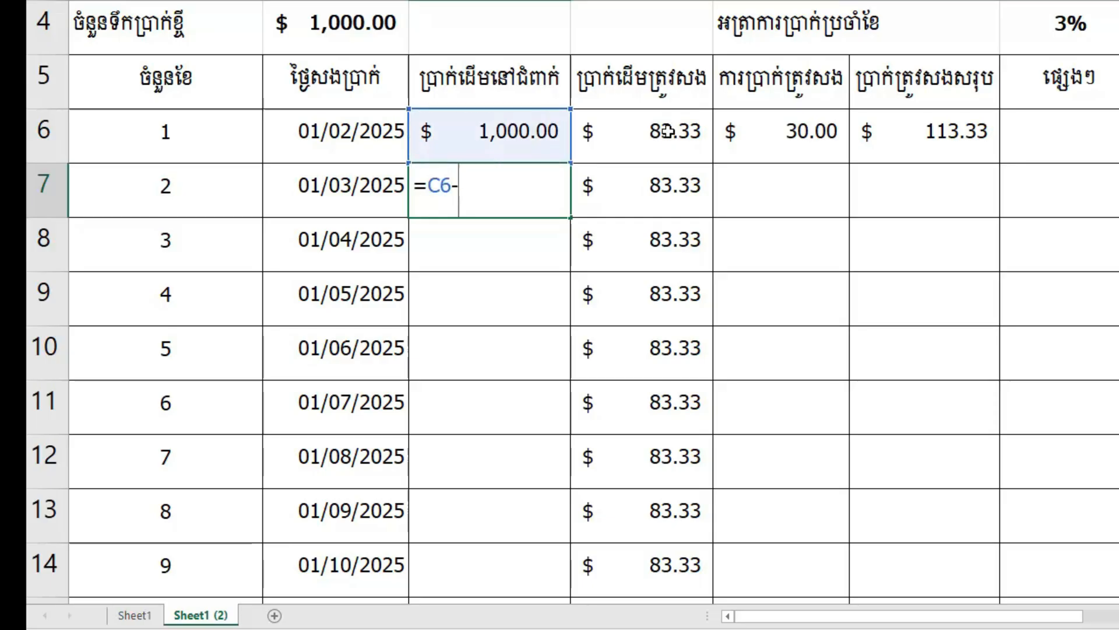
pyautogui.click(665, 133)
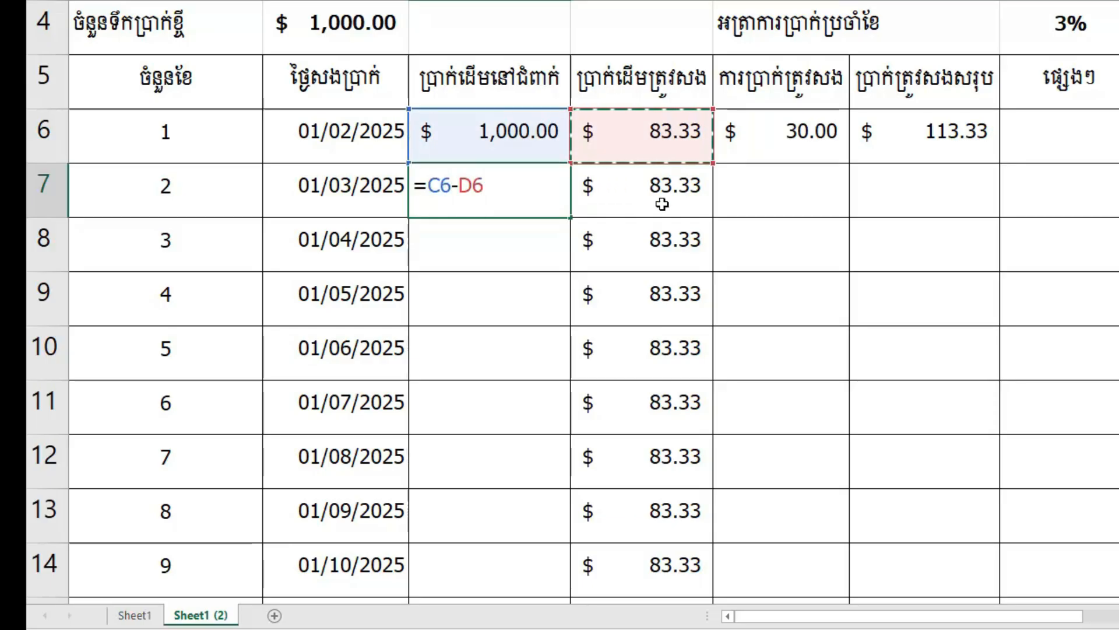
pyautogui.press('Return')
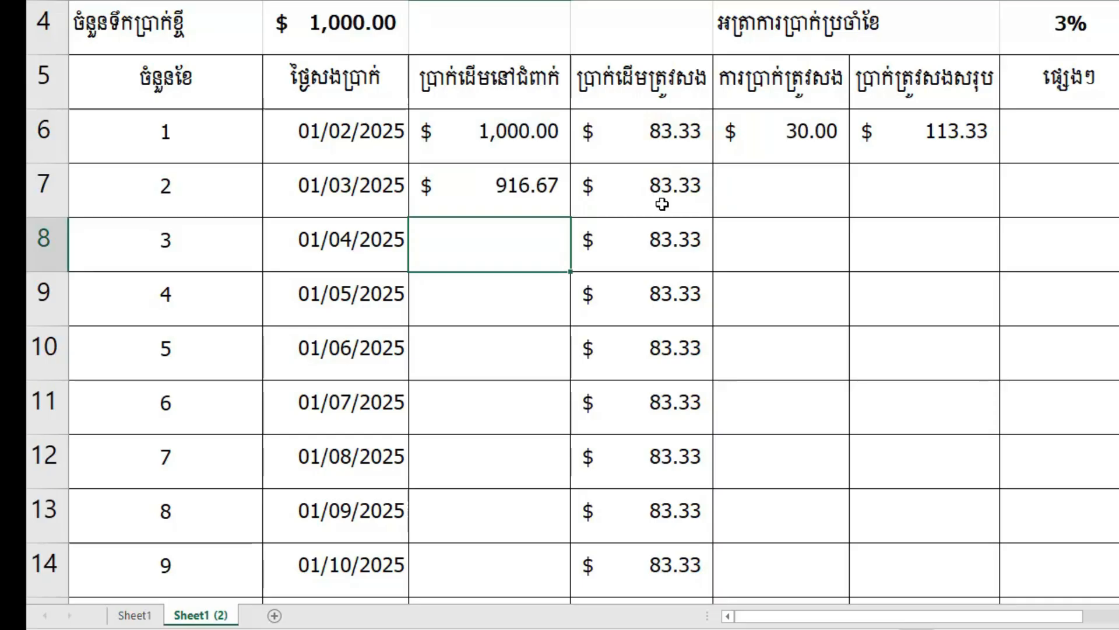
# Check the month 2 outstanding principal in C7 against the principal repayments in column D
pyautogui.click(468, 188)
pyautogui.click(516, 222)
pyautogui.click(509, 200)
pyautogui.scroll(-1, 499, 192)
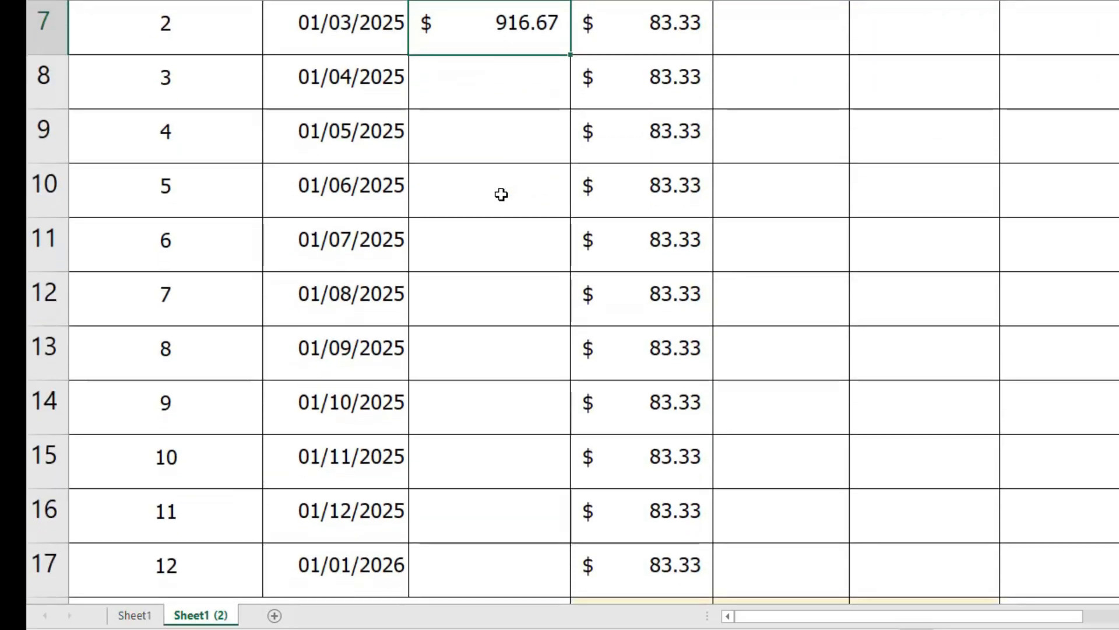
pyautogui.click(688, 35)
pyautogui.scroll(2, 683, 153)
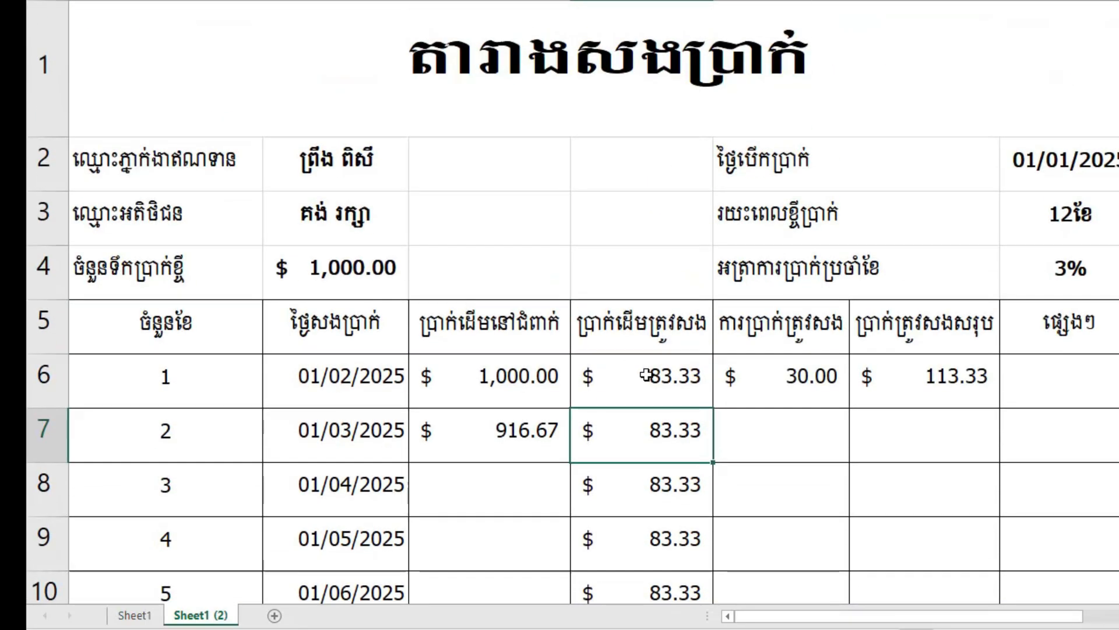
pyautogui.click(646, 389)
pyautogui.click(557, 440)
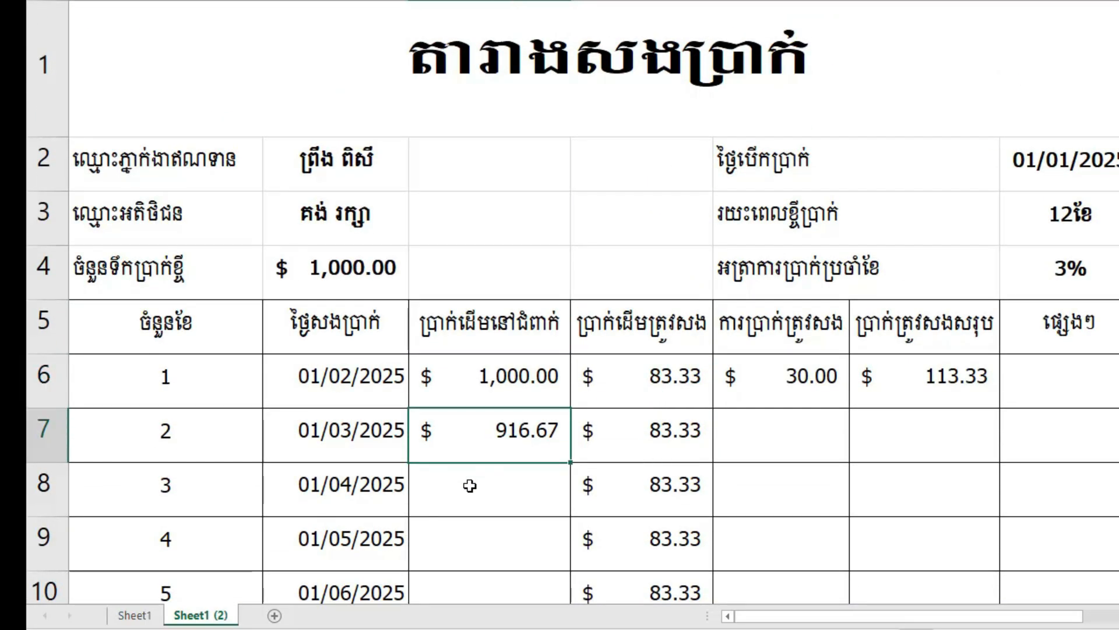
pyautogui.click(521, 468)
pyautogui.click(521, 421)
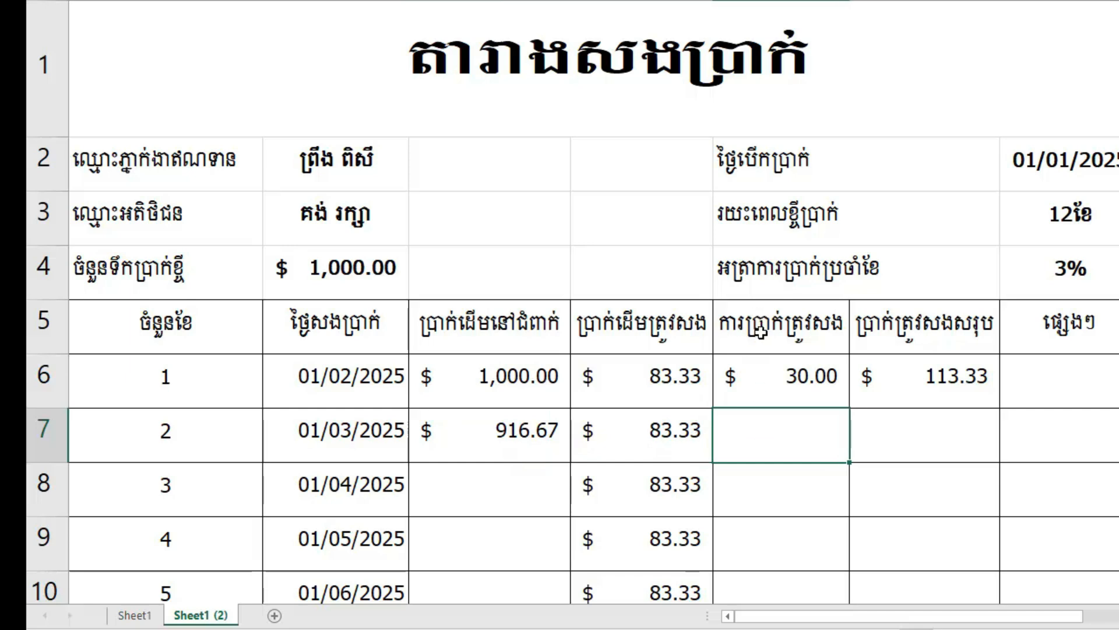
# Enter the formula =C7*3% in E7 to calculate the second month's interest
pyautogui.click(772, 473)
pyautogui.click(702, 449)
pyautogui.click(746, 444)
pyautogui.scroll(-1, 750, 442)
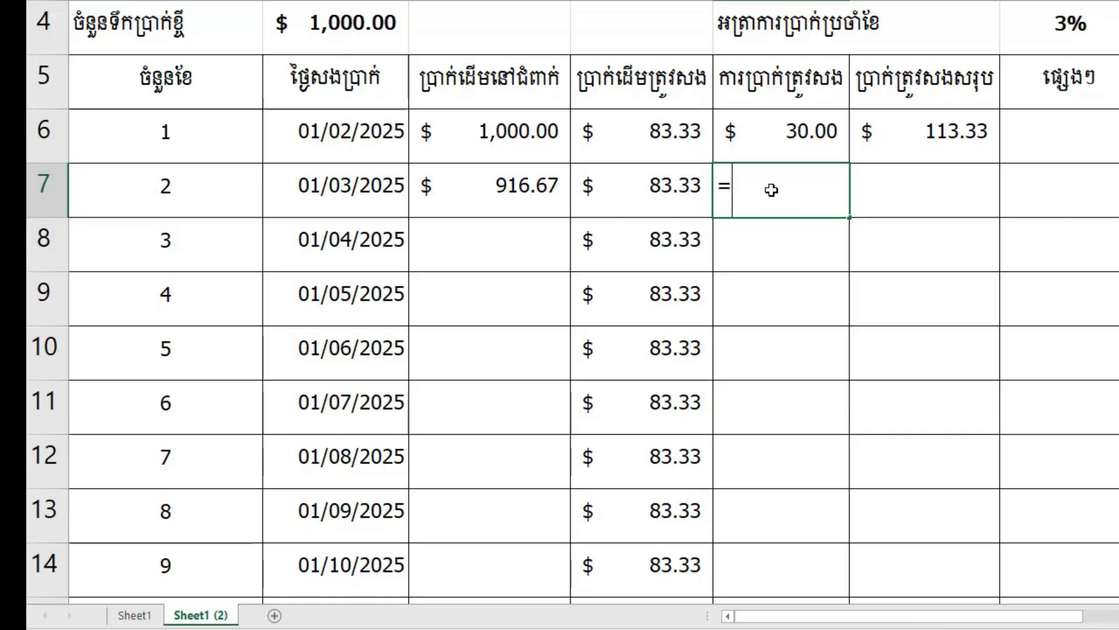
pyautogui.write('=')
pyautogui.click(507, 211)
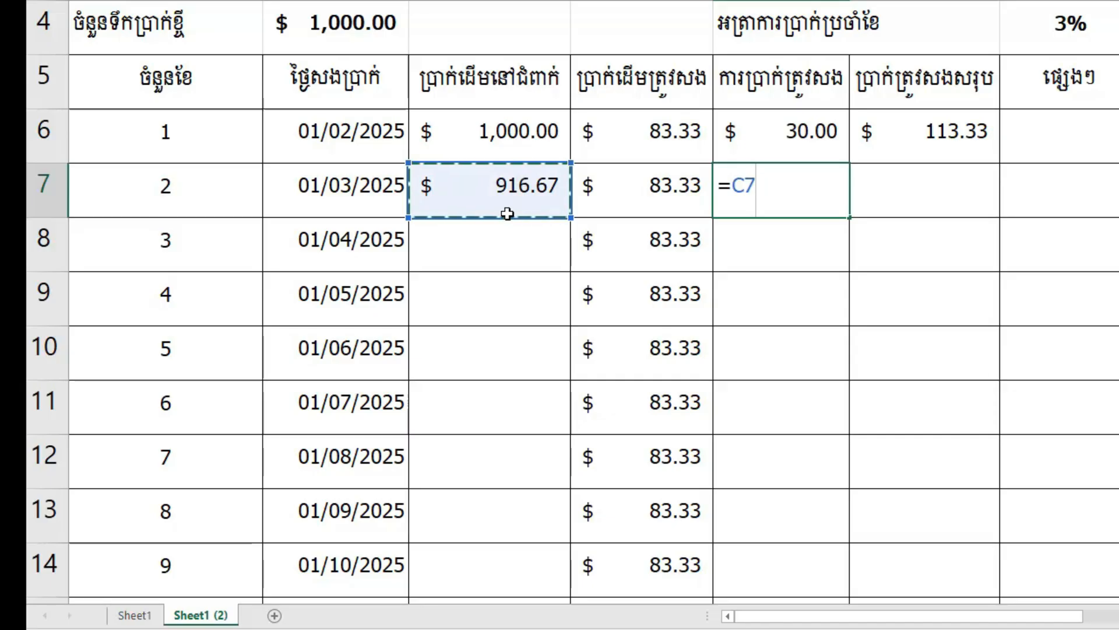
pyautogui.write('*')
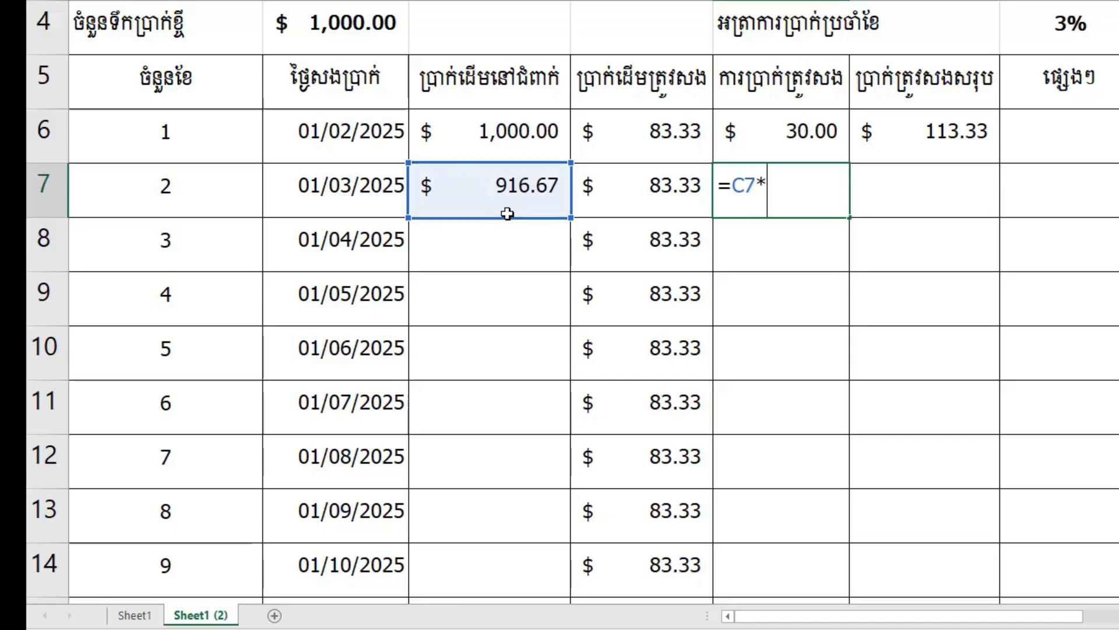
pyautogui.write('3')
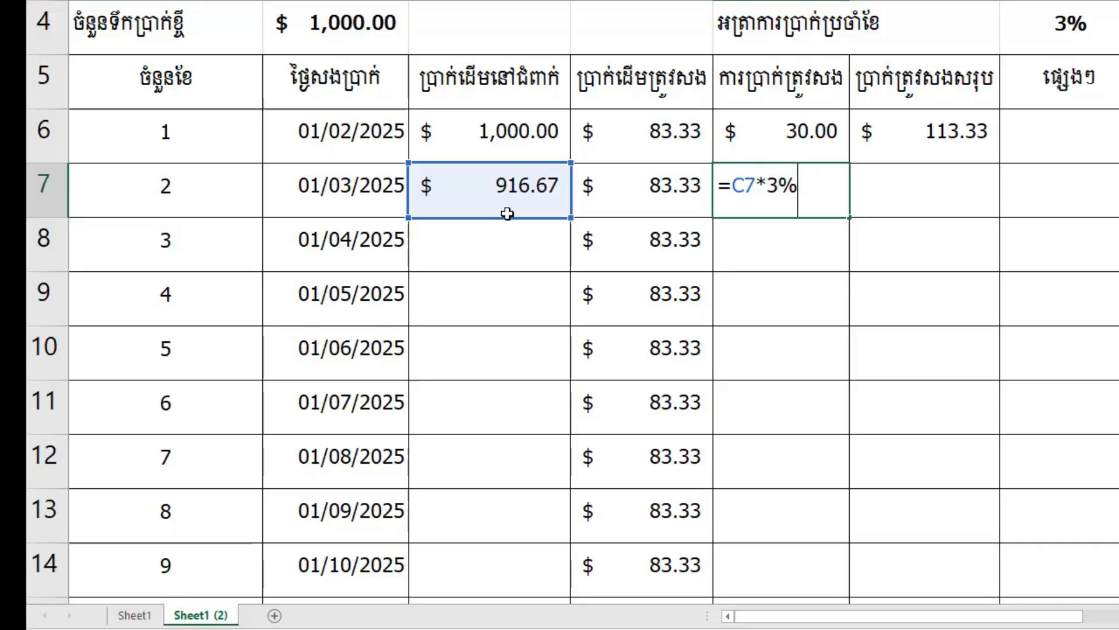
pyautogui.press('Return')
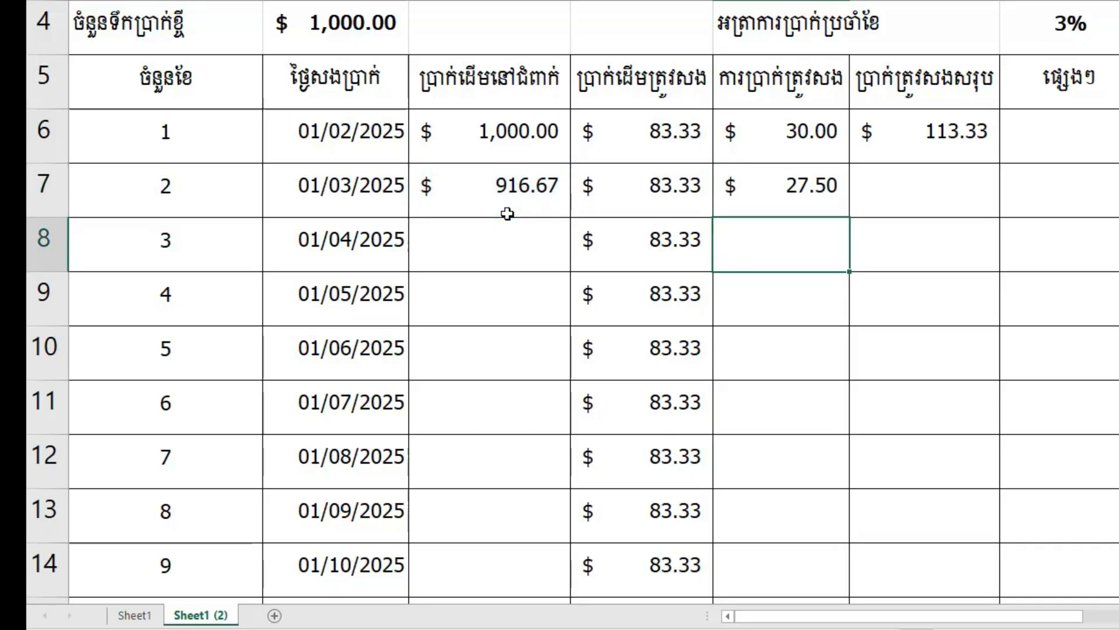
# Compare the second month's interest with the first month's and review the month 2 entries in row 7
pyautogui.click(788, 199)
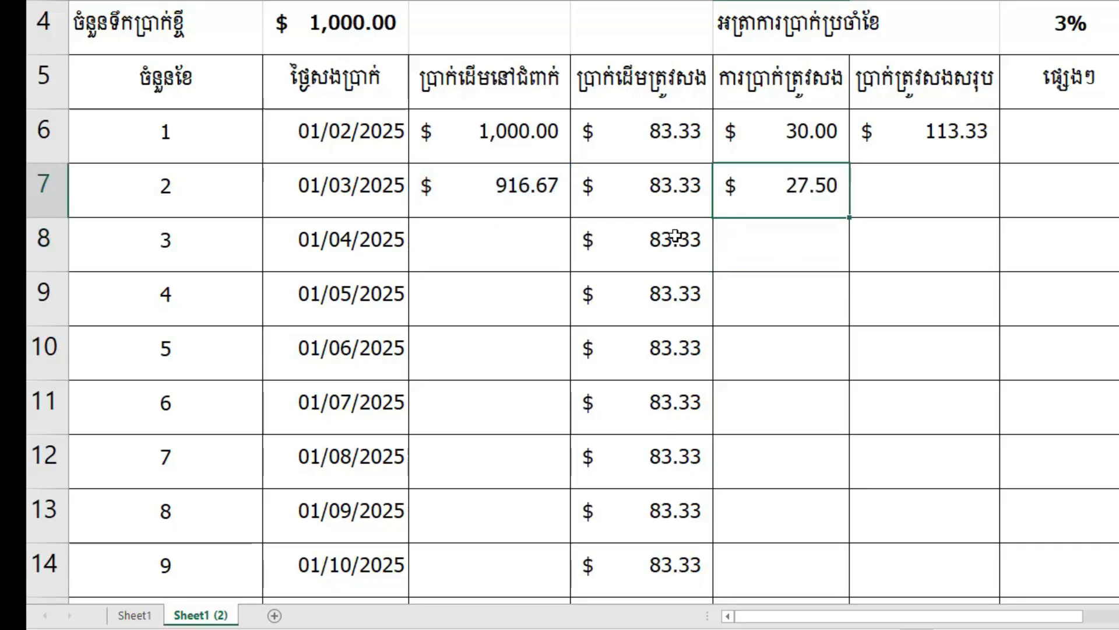
pyautogui.click(758, 233)
pyautogui.click(784, 185)
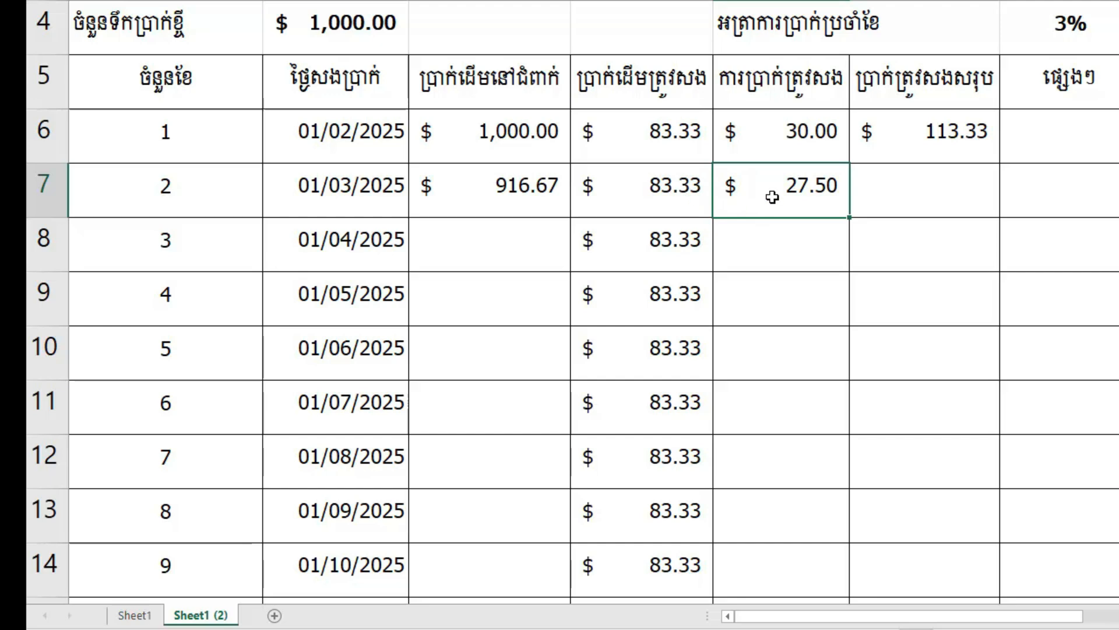
pyautogui.click(774, 130)
pyautogui.click(771, 189)
pyautogui.click(140, 191)
pyautogui.moveTo(219, 194); pyautogui.dragTo(804, 187)
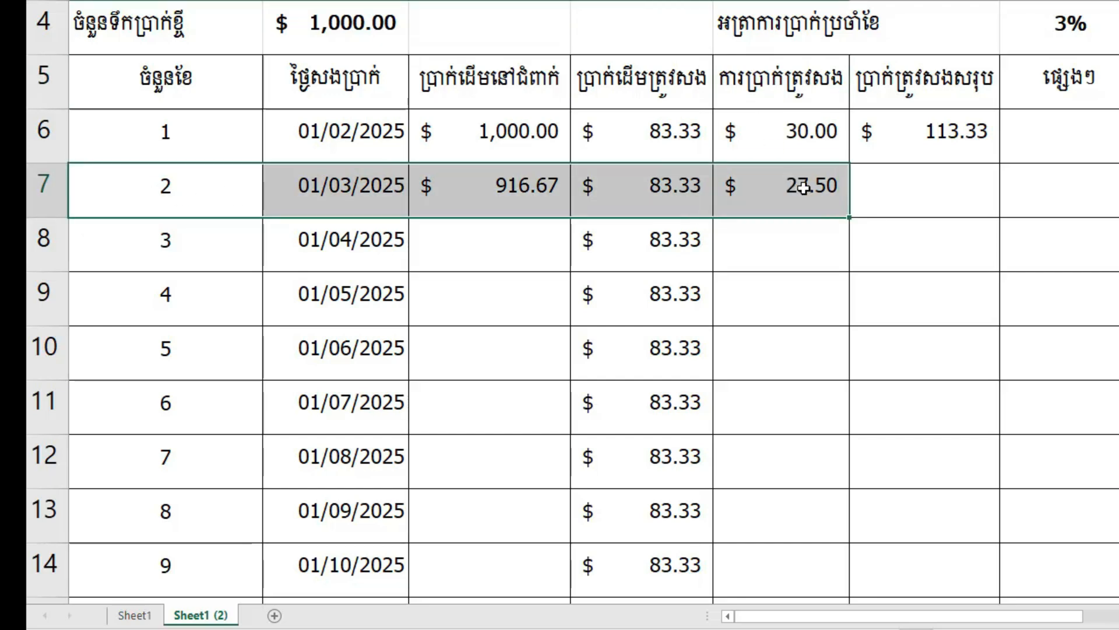
pyautogui.click(808, 191)
# Enter the formula =D7+E7 in F7 to calculate the second month's total payment
pyautogui.click(920, 172)
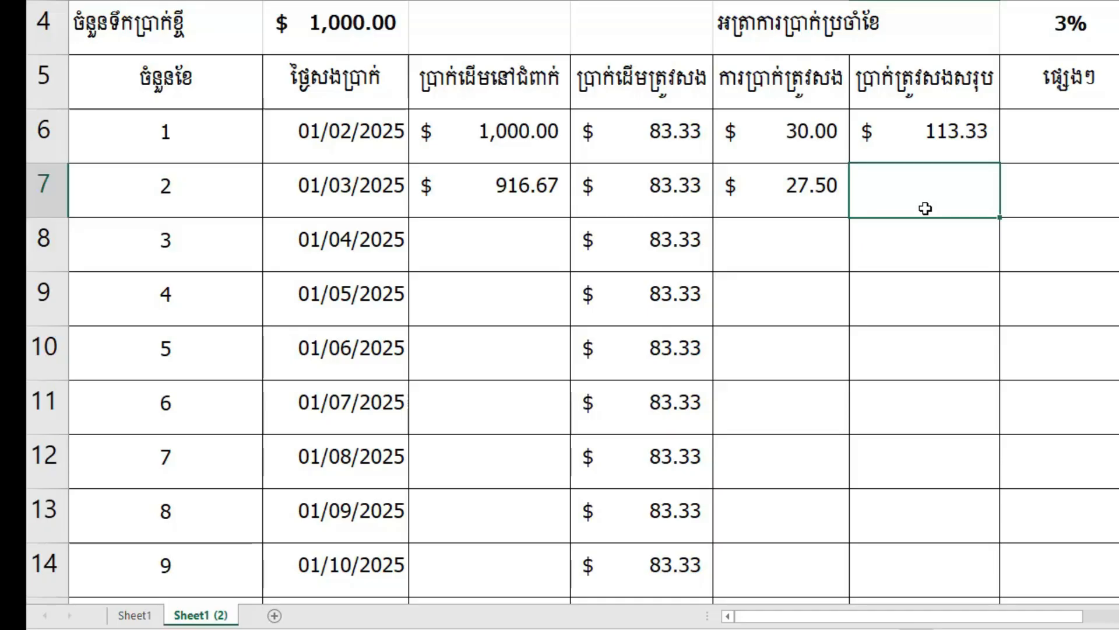
pyautogui.click(664, 186)
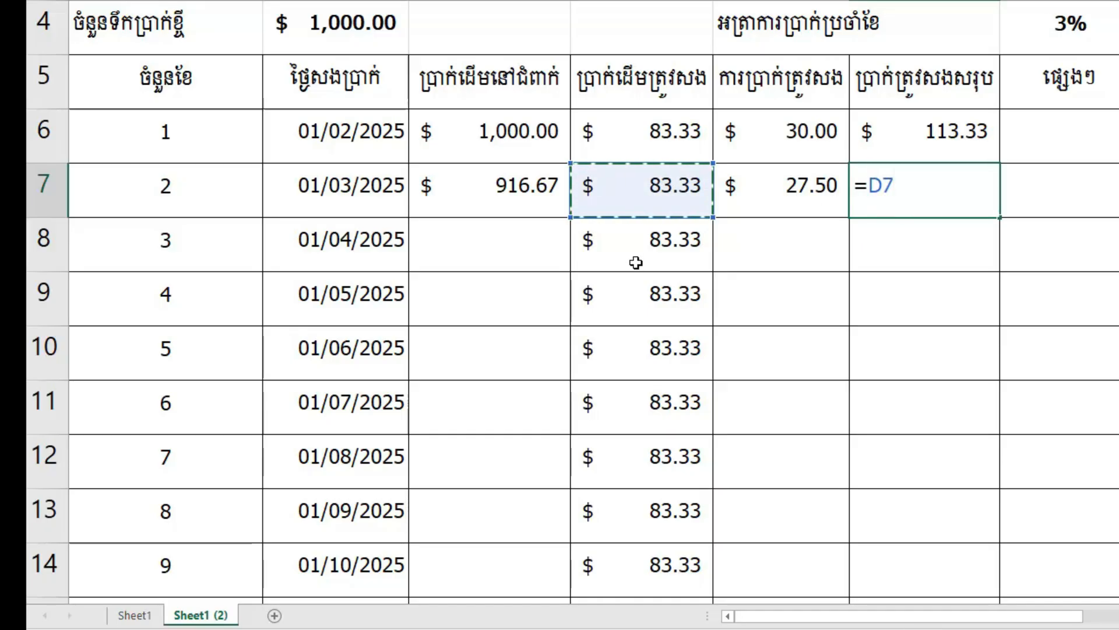
pyautogui.write('+')
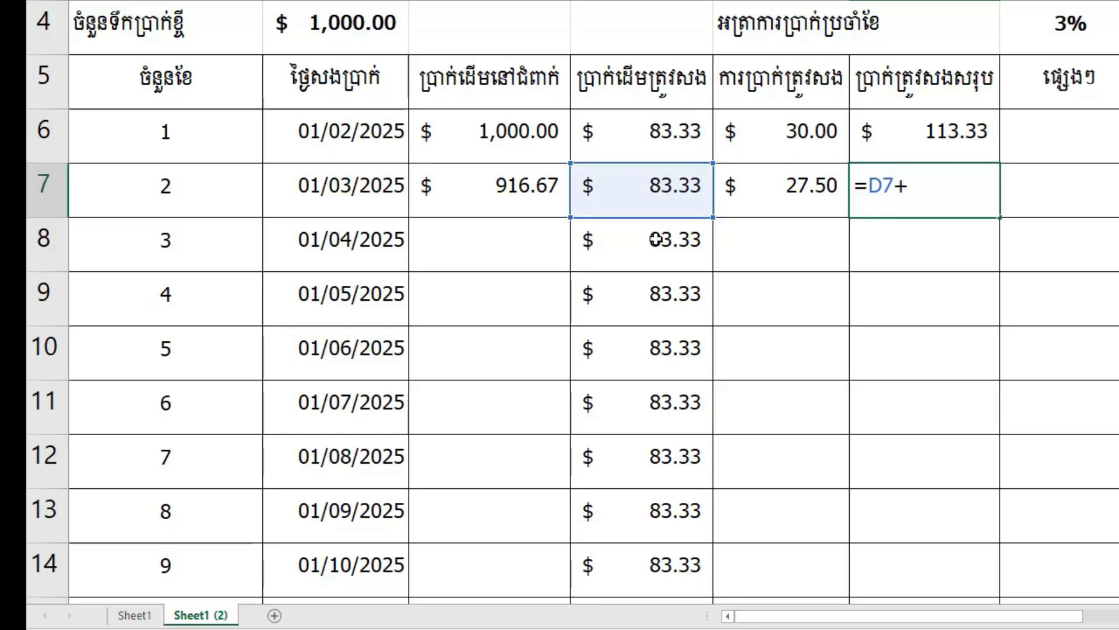
pyautogui.click(784, 180)
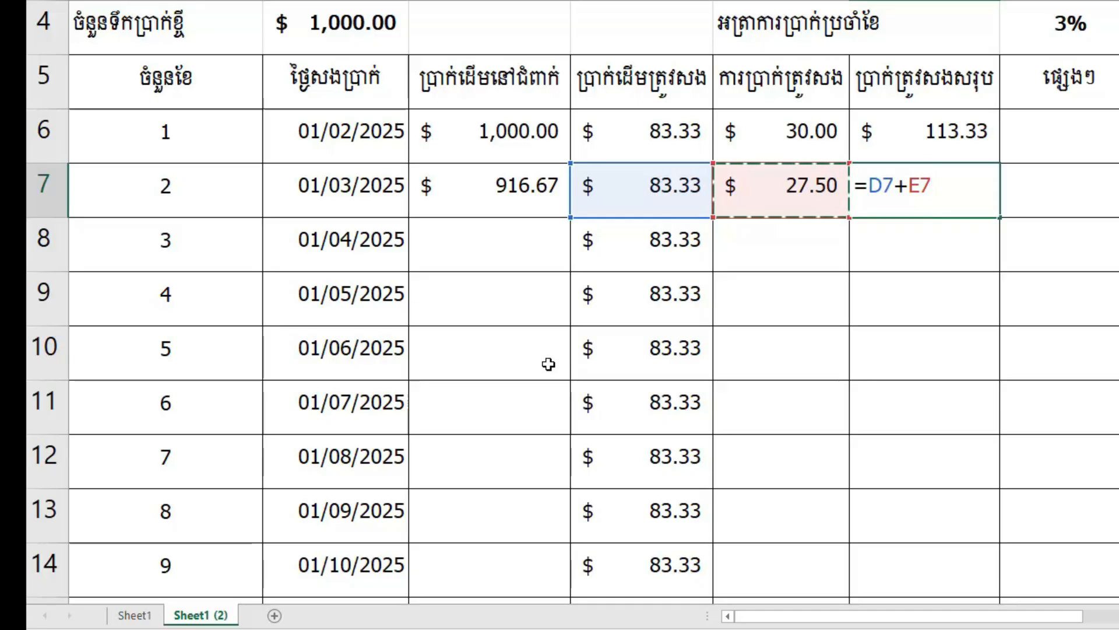
pyautogui.press('Return')
pyautogui.click(906, 185)
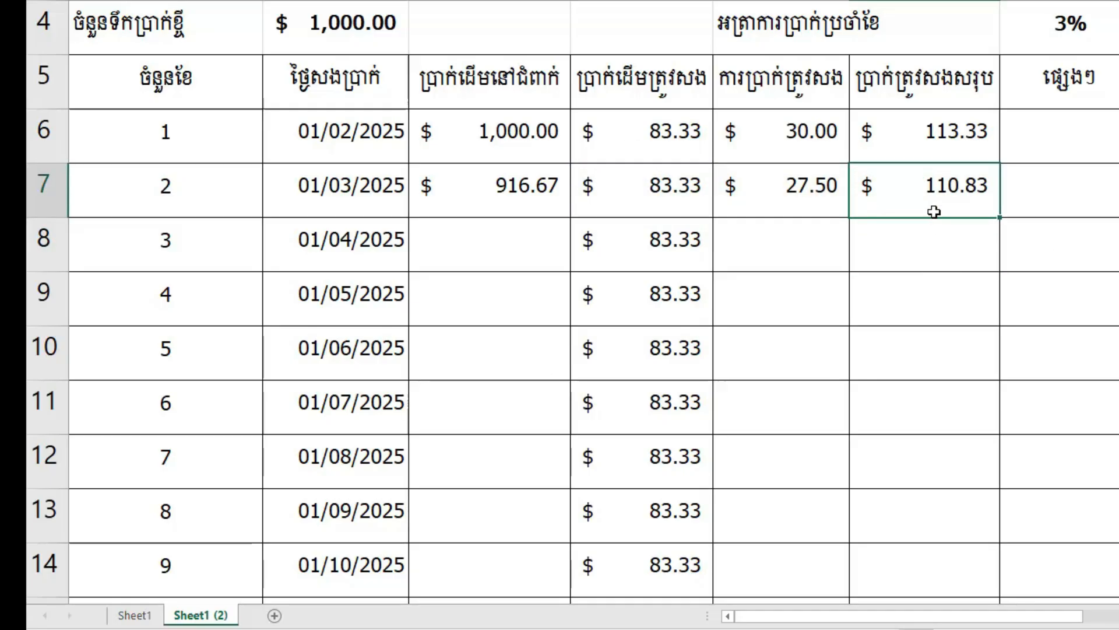
pyautogui.click(959, 247)
pyautogui.click(943, 185)
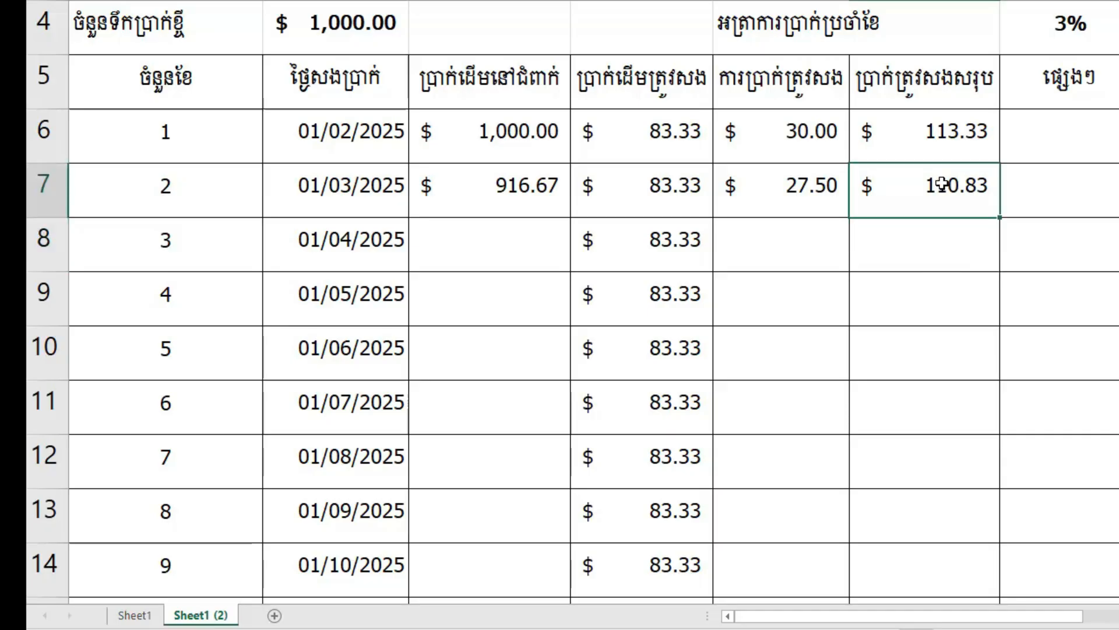
pyautogui.scroll(-1, 933, 186)
pyautogui.scroll(1, 645, 165)
# Fill the month 2 outstanding principal formula from C7 down through month 12 in C17
pyautogui.click(500, 185)
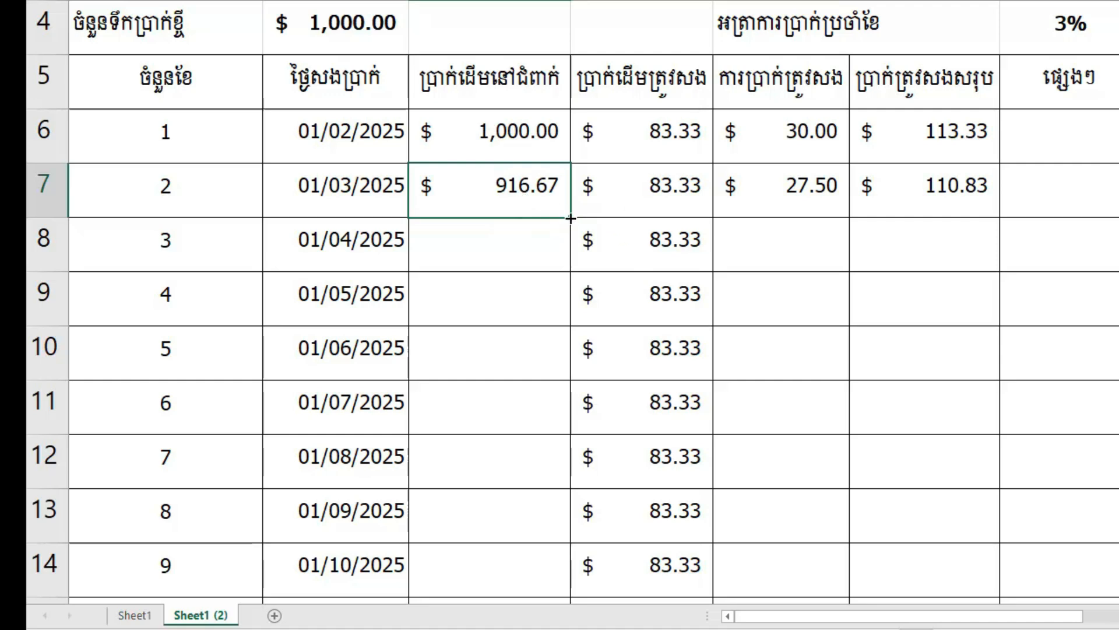
pyautogui.moveTo(570, 218)
pyautogui.mouseDown()
pyautogui.moveTo(579, 614)
pyautogui.moveTo(574, 489)
pyautogui.mouseUp()
pyautogui.click(508, 466)
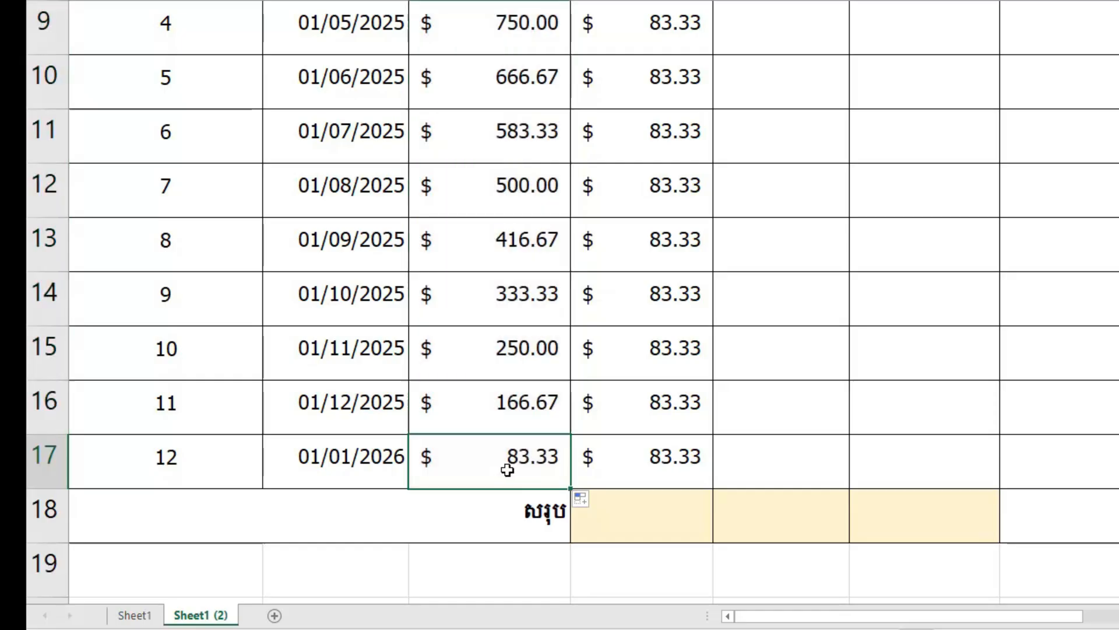
# Review the outstanding principal in column C month by month against the principal repayments in column D
pyautogui.scroll(1, 525, 464)
pyautogui.scroll(2, 526, 463)
pyautogui.click(496, 241)
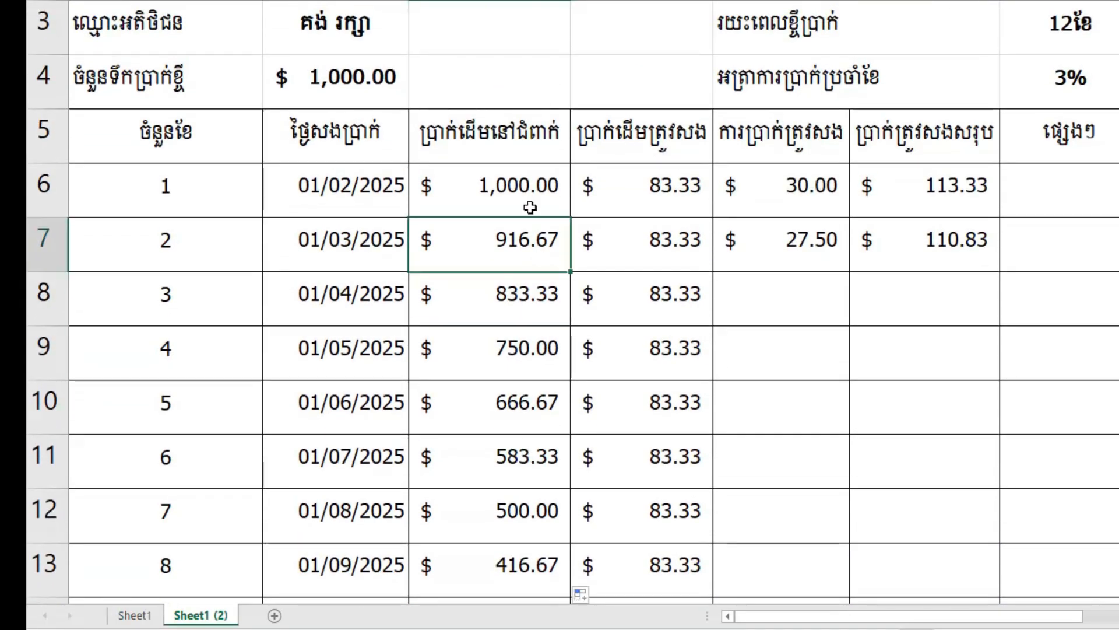
pyautogui.click(530, 205)
pyautogui.scroll(-3, 508, 220)
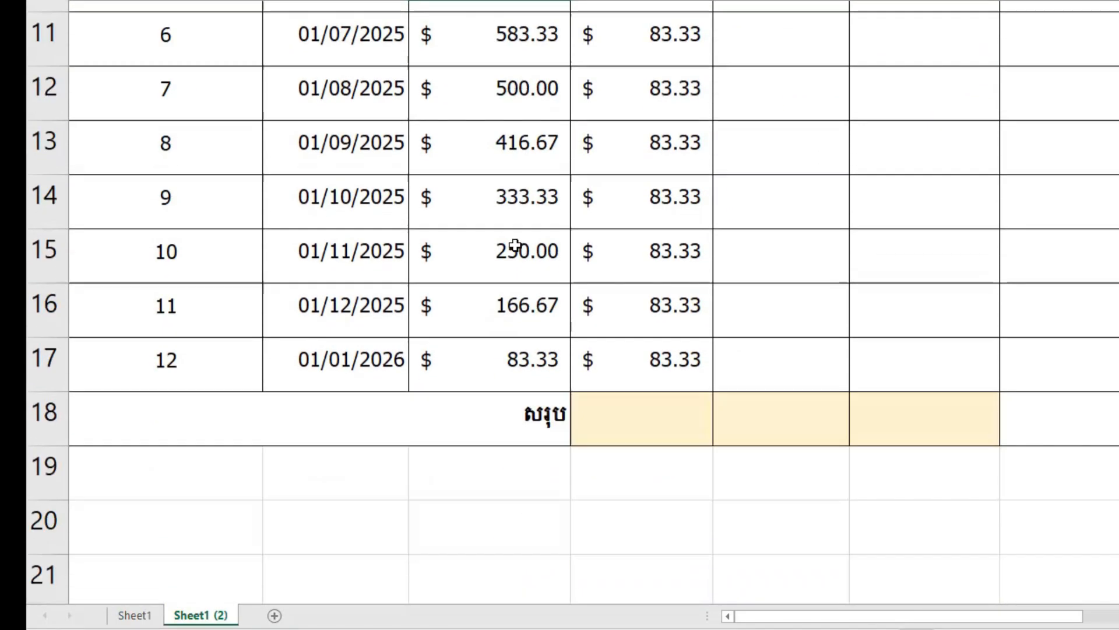
pyautogui.scroll(3, 527, 277)
pyautogui.scroll(-2, 544, 282)
pyautogui.scroll(2, 545, 282)
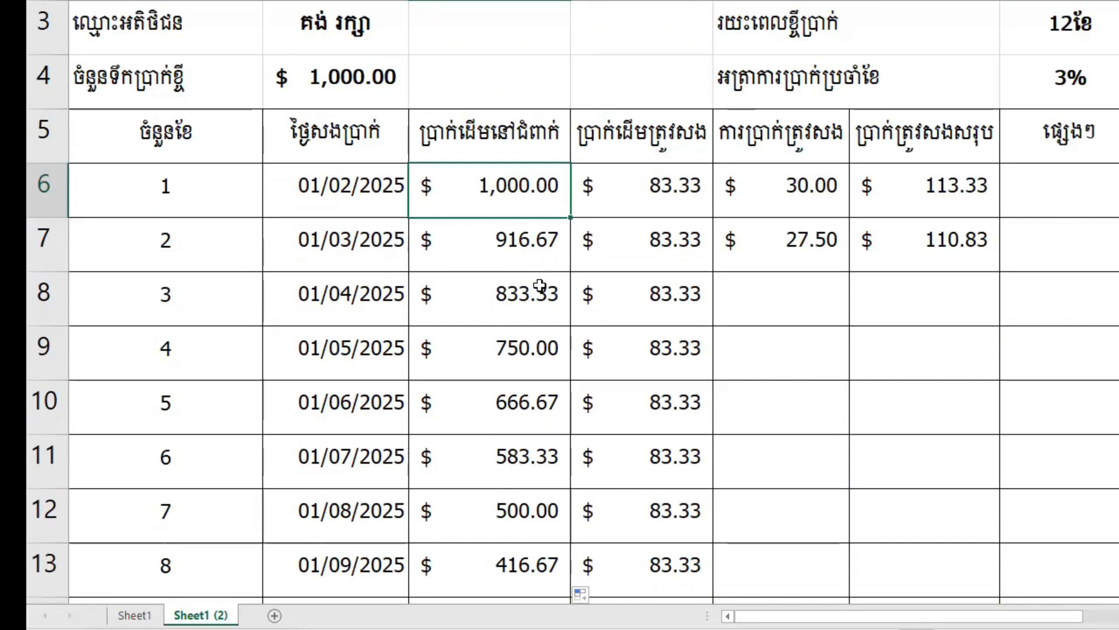
pyautogui.click(519, 242)
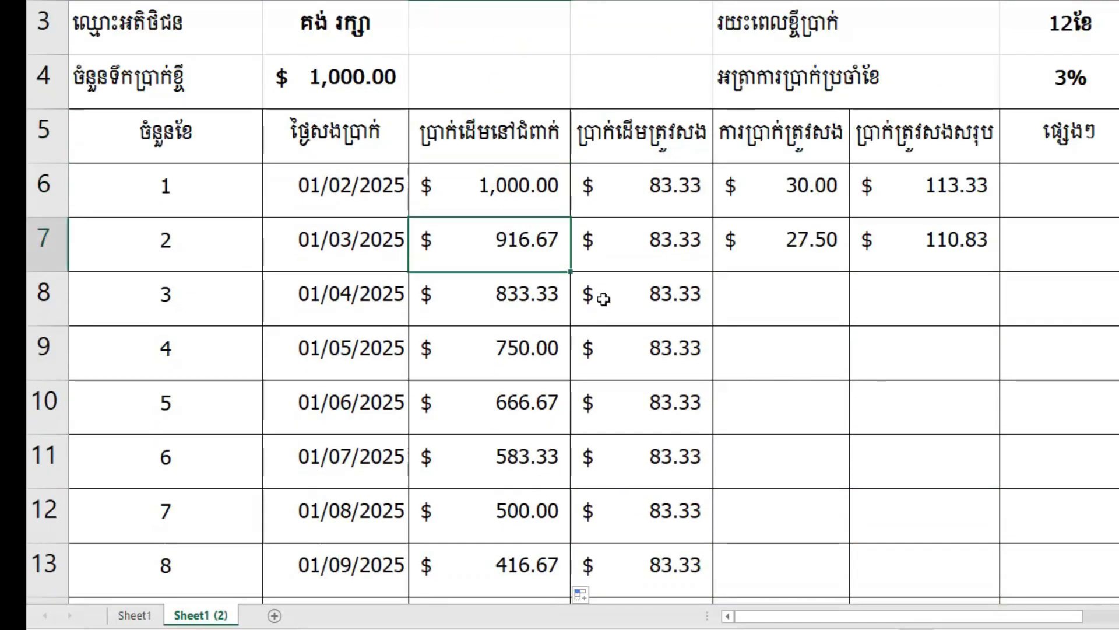
pyautogui.click(527, 299)
pyautogui.click(525, 346)
pyautogui.click(699, 355)
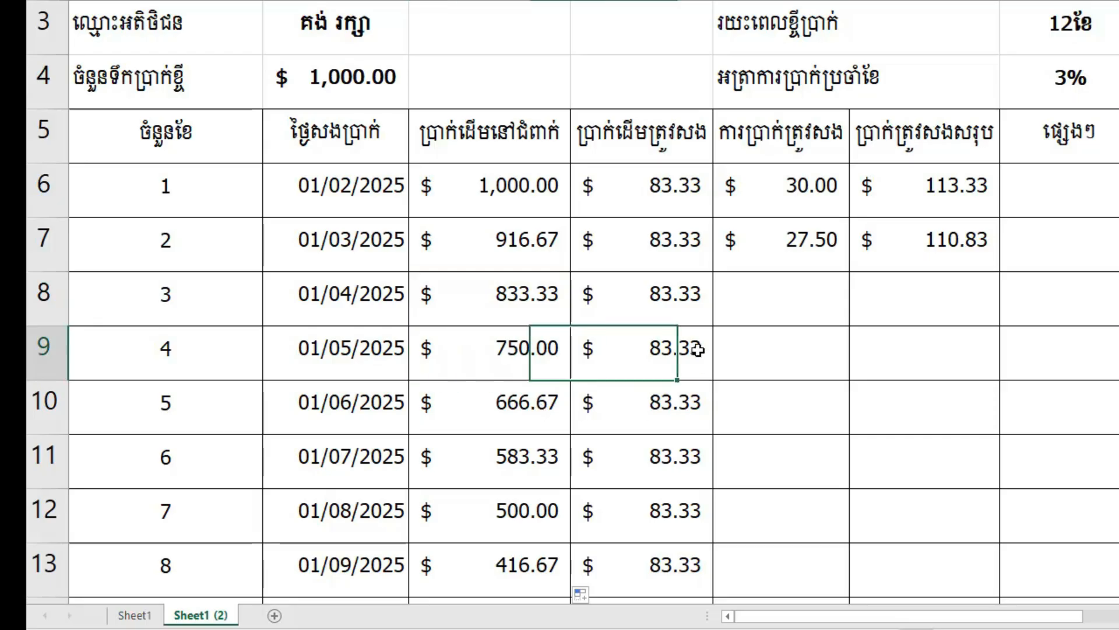
pyautogui.click(666, 310)
# Fill the month 2 interest formula from E7 down through month 12 in E17
pyautogui.click(781, 251)
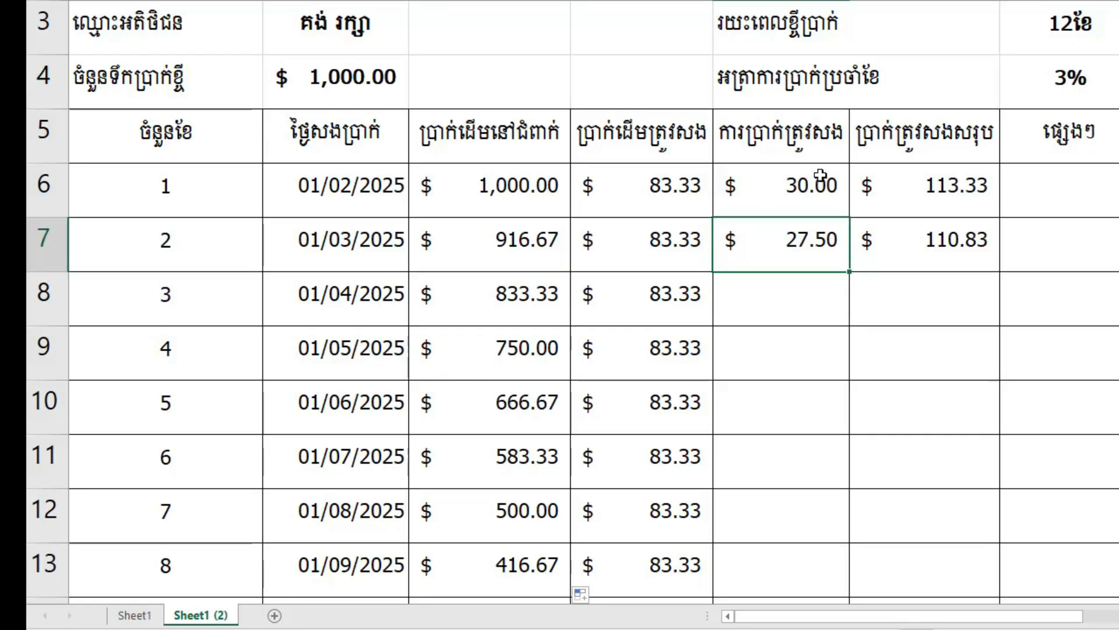
pyautogui.moveTo(851, 270); pyautogui.dragTo(840, 534)
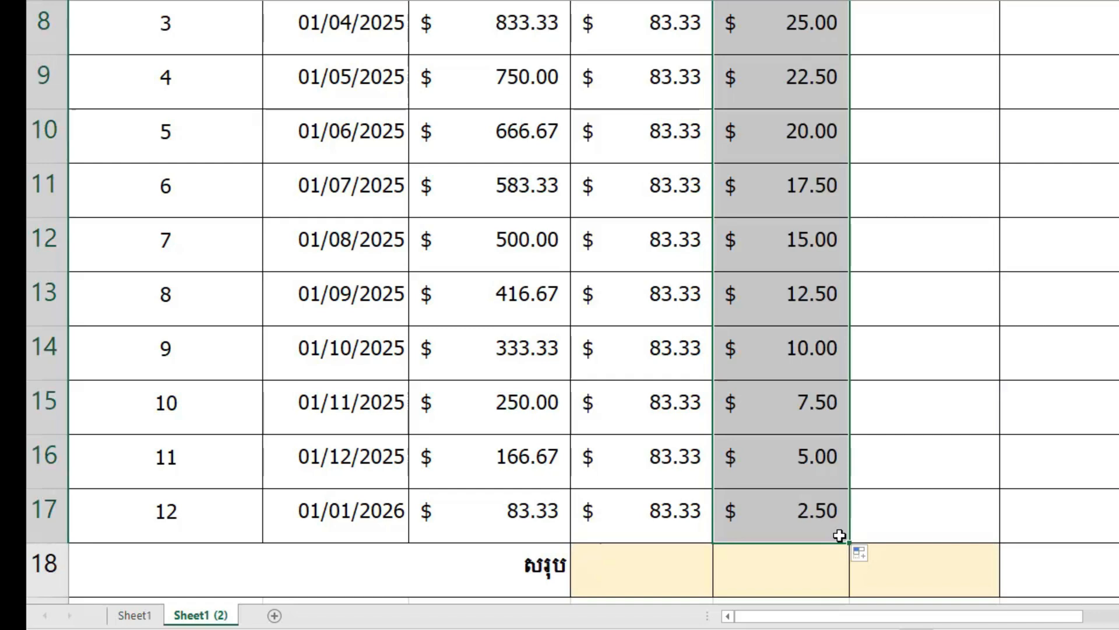
pyautogui.click(789, 514)
pyautogui.scroll(-2, 807, 517)
pyautogui.scroll(5, 834, 465)
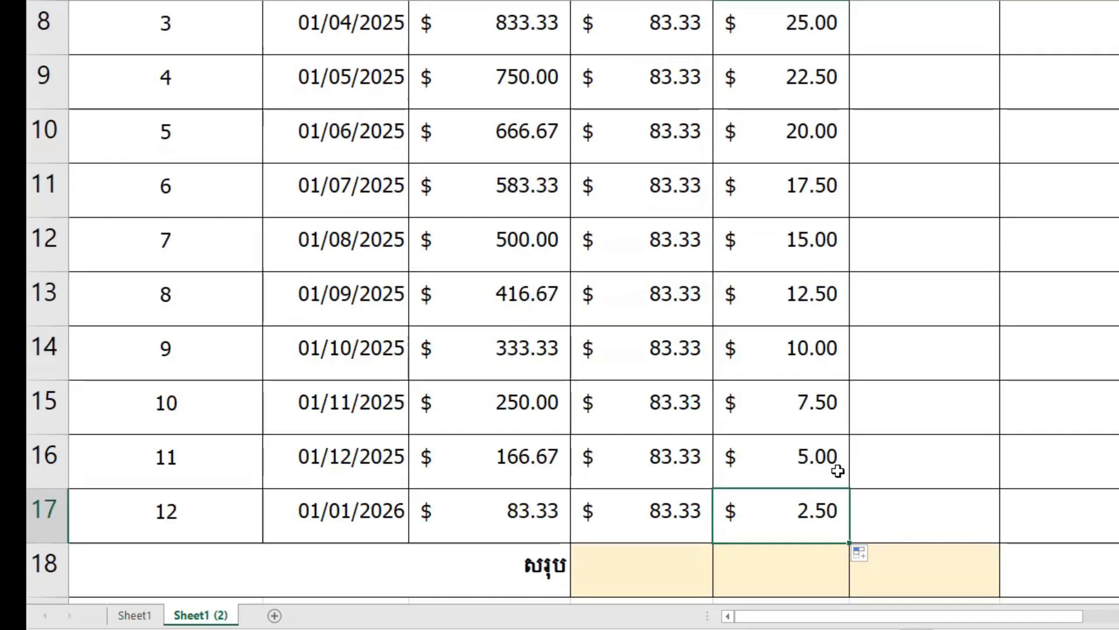
# Fill the month 2 total payment formula from F7 down through month 12 in F17
pyautogui.scroll(-1, 990, 445)
pyautogui.click(891, 202)
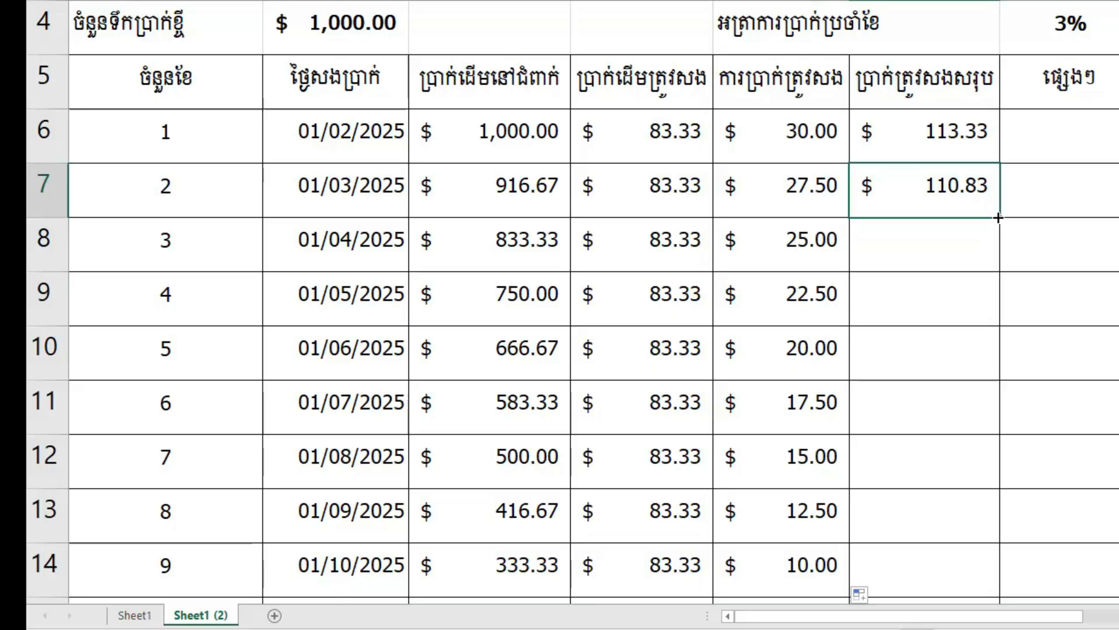
pyautogui.moveTo(998, 217); pyautogui.dragTo(986, 315)
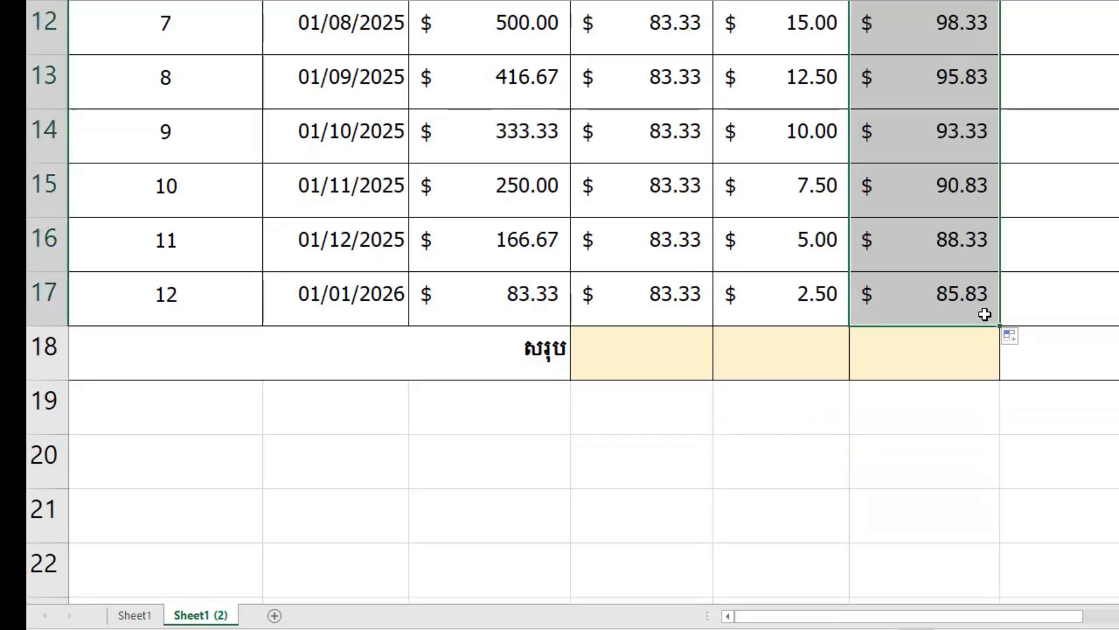
# Review the monthly total payments in column F from month 1 through month 12
pyautogui.click(901, 267)
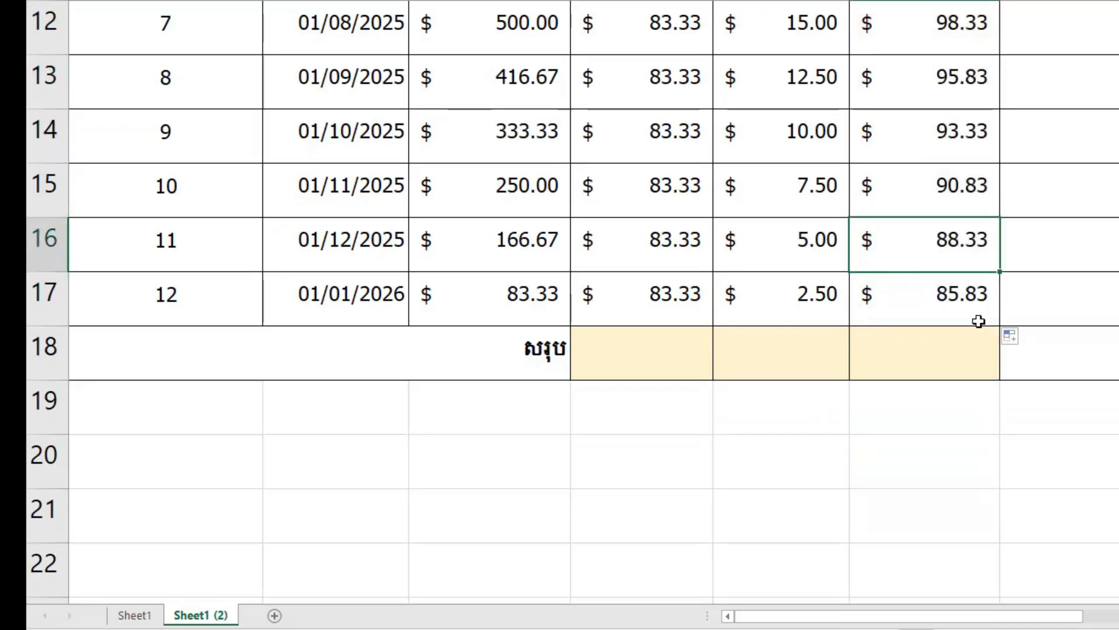
pyautogui.click(924, 281)
pyautogui.scroll(2, 928, 280)
pyautogui.scroll(1, 929, 280)
pyautogui.click(912, 191)
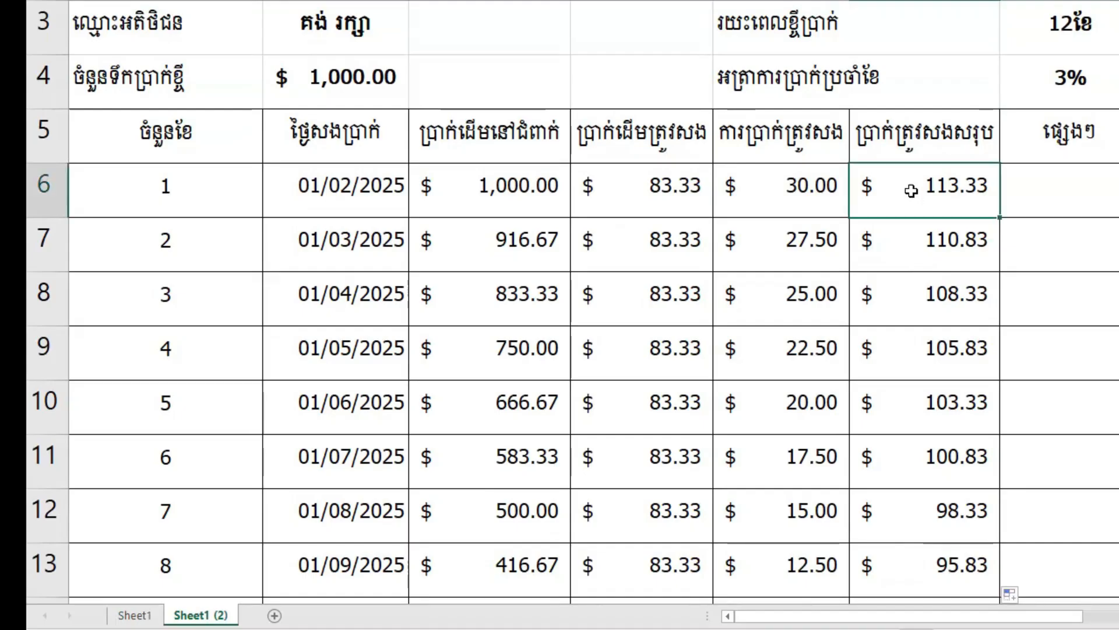
pyautogui.scroll(-1, 933, 234)
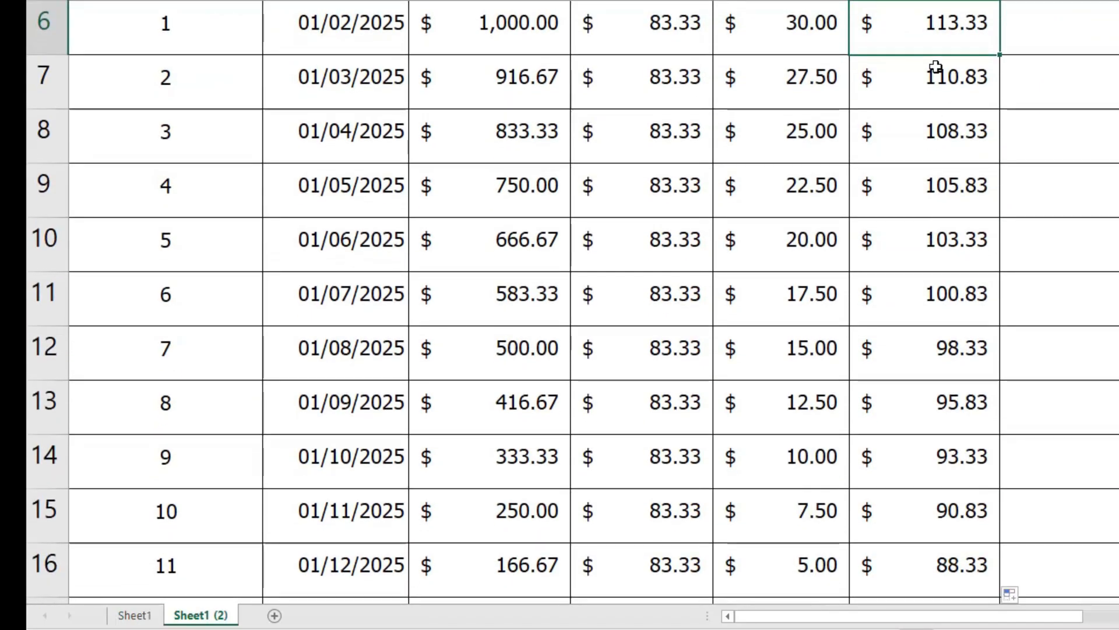
pyautogui.scroll(1, 952, 150)
pyautogui.click(928, 228)
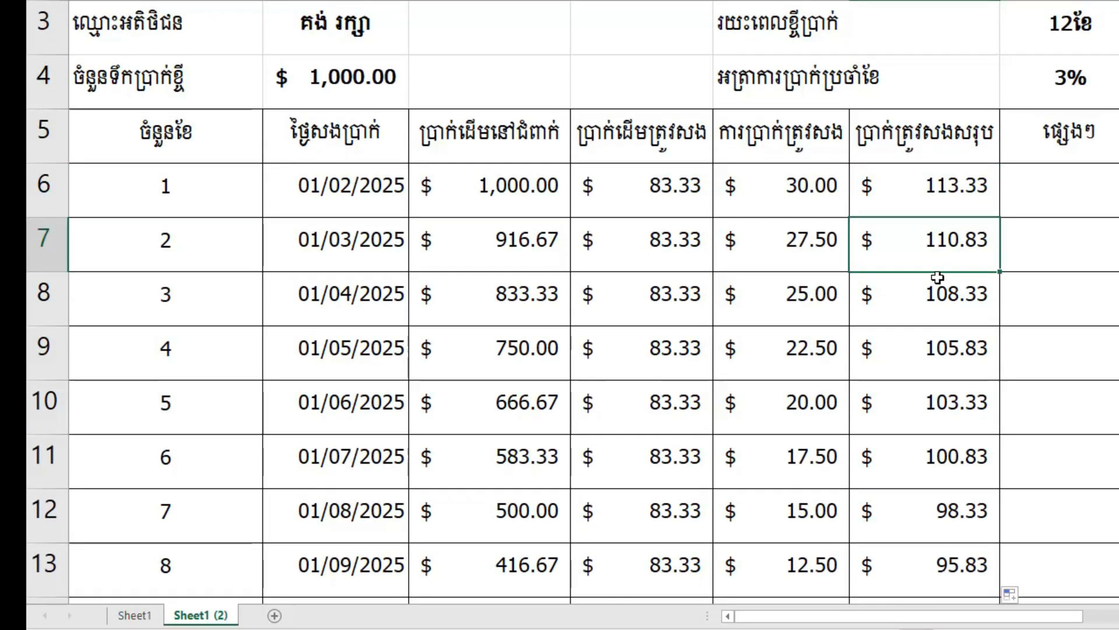
pyautogui.scroll(-1, 944, 288)
pyautogui.scroll(-1, 944, 290)
pyautogui.scroll(-2, 940, 288)
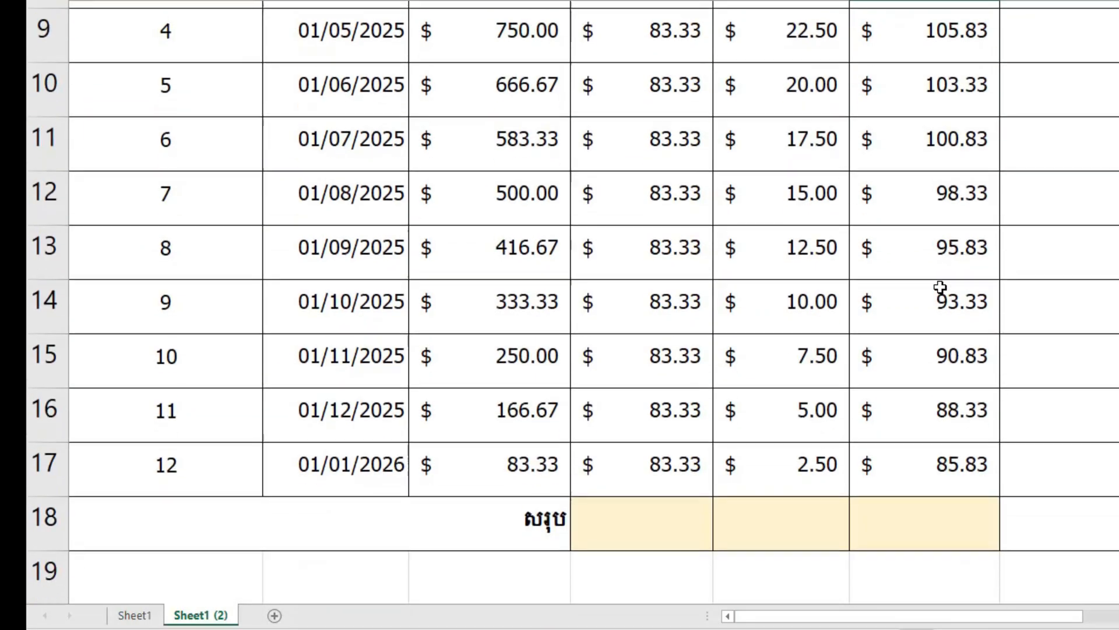
pyautogui.scroll(3, 538, 229)
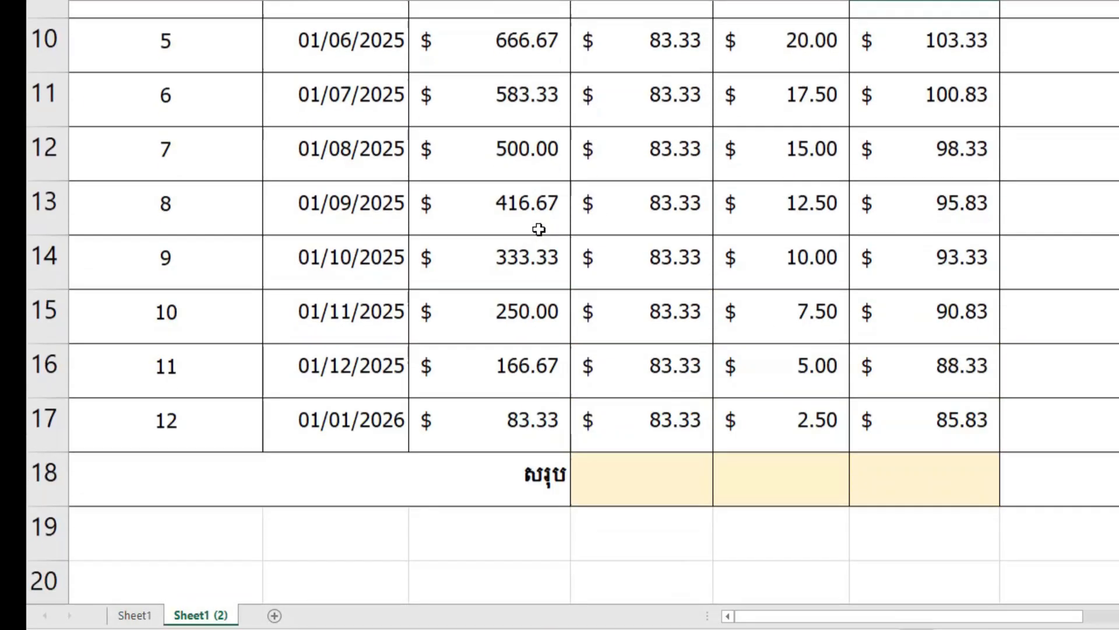
# Compare the monthly principal repayments in column D with the outstanding principal and interest across the schedule
pyautogui.click(690, 242)
pyautogui.moveTo(672, 202); pyautogui.dragTo(667, 240)
pyautogui.click(658, 202)
pyautogui.click(653, 244)
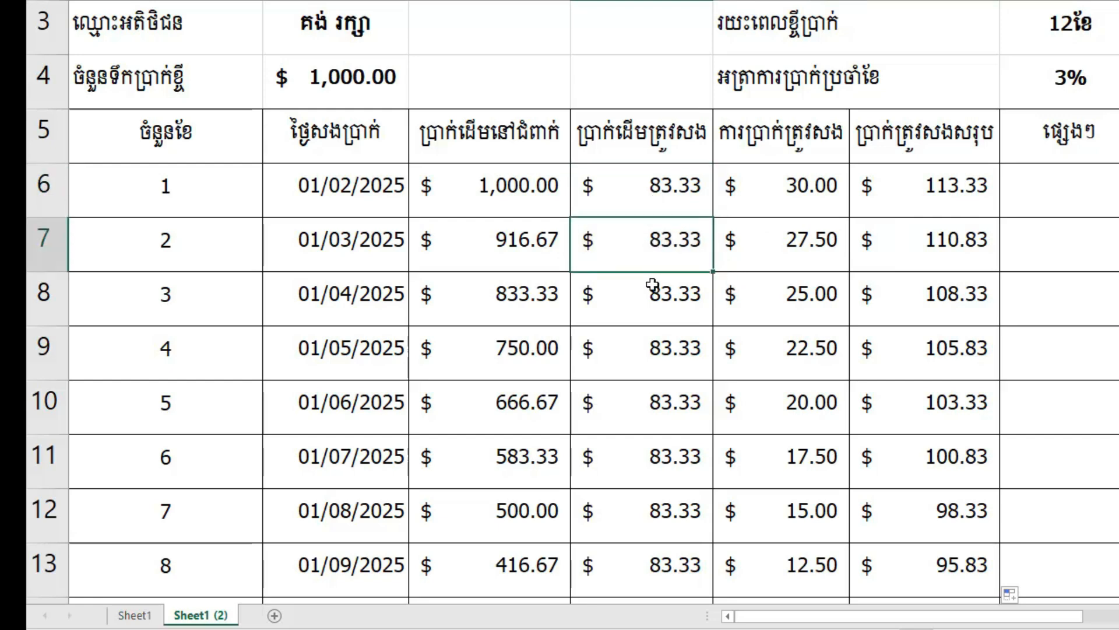
pyautogui.click(653, 285)
pyautogui.click(667, 347)
pyautogui.scroll(-2, 678, 363)
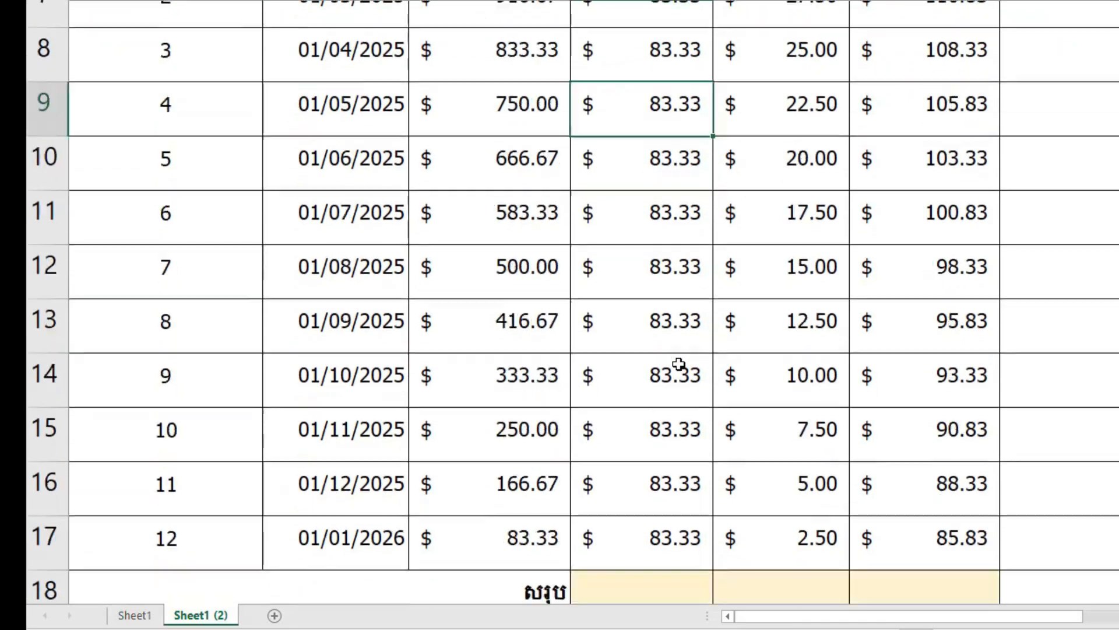
pyautogui.click(522, 186)
pyautogui.scroll(1, 568, 169)
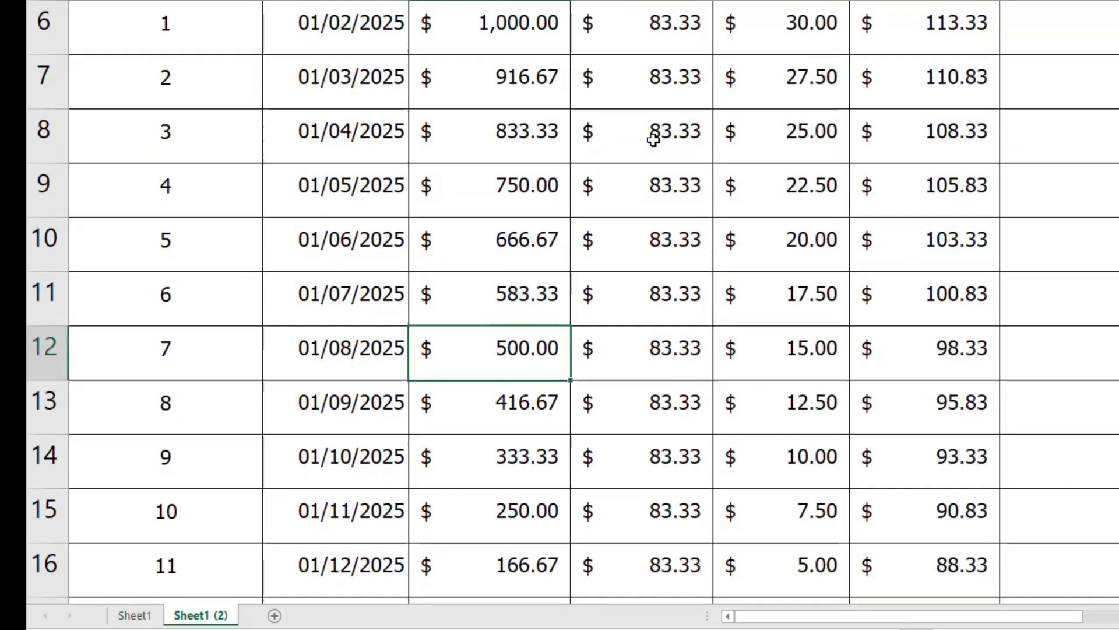
pyautogui.click(674, 25)
pyautogui.scroll(1, 663, 130)
pyautogui.click(519, 239)
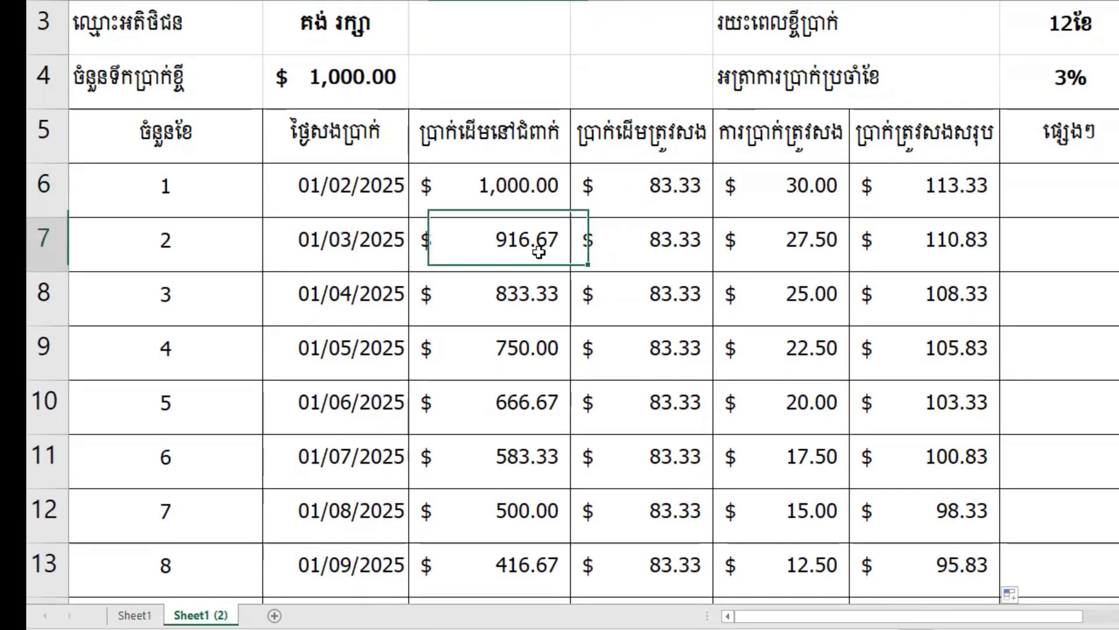
pyautogui.click(796, 261)
pyautogui.scroll(-2, 798, 263)
pyautogui.scroll(2, 720, 277)
pyautogui.scroll(-3, 699, 326)
pyautogui.scroll(-1, 684, 377)
# Enter the formula =SUM(D6:D17) in D18 to total the principal repayments and check it against the loan amount in B4
pyautogui.click(680, 367)
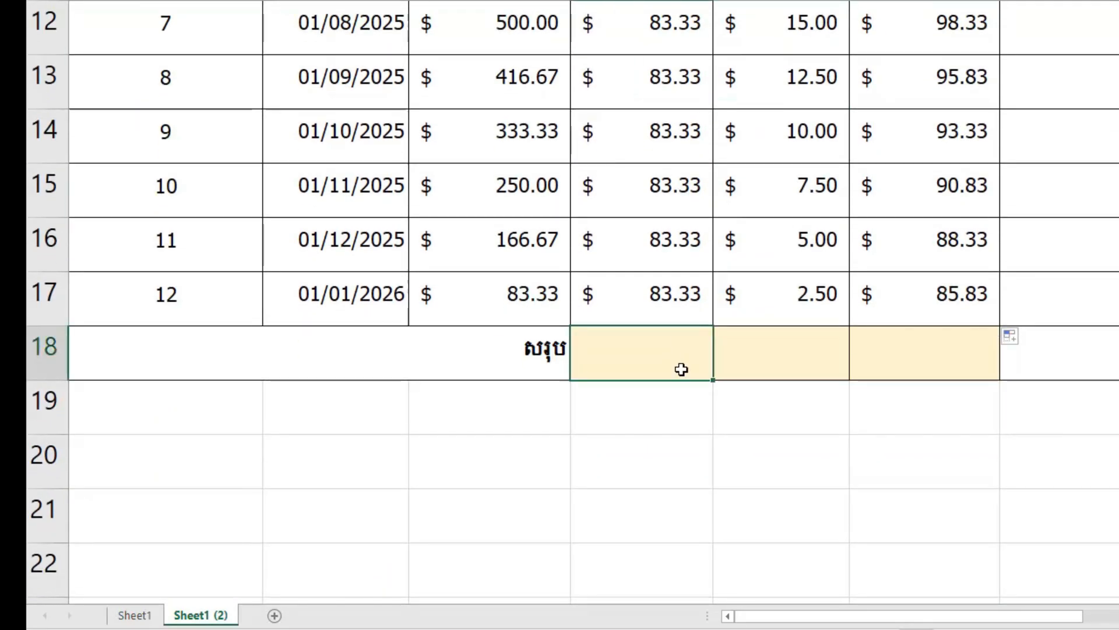
pyautogui.scroll(4, 681, 370)
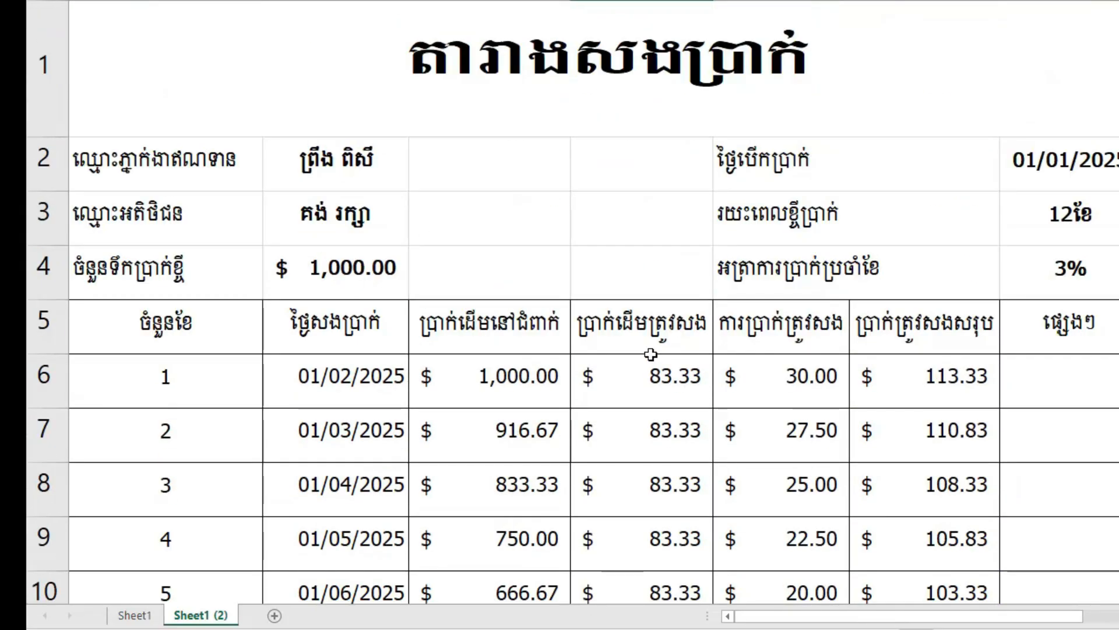
pyautogui.scroll(-3, 651, 354)
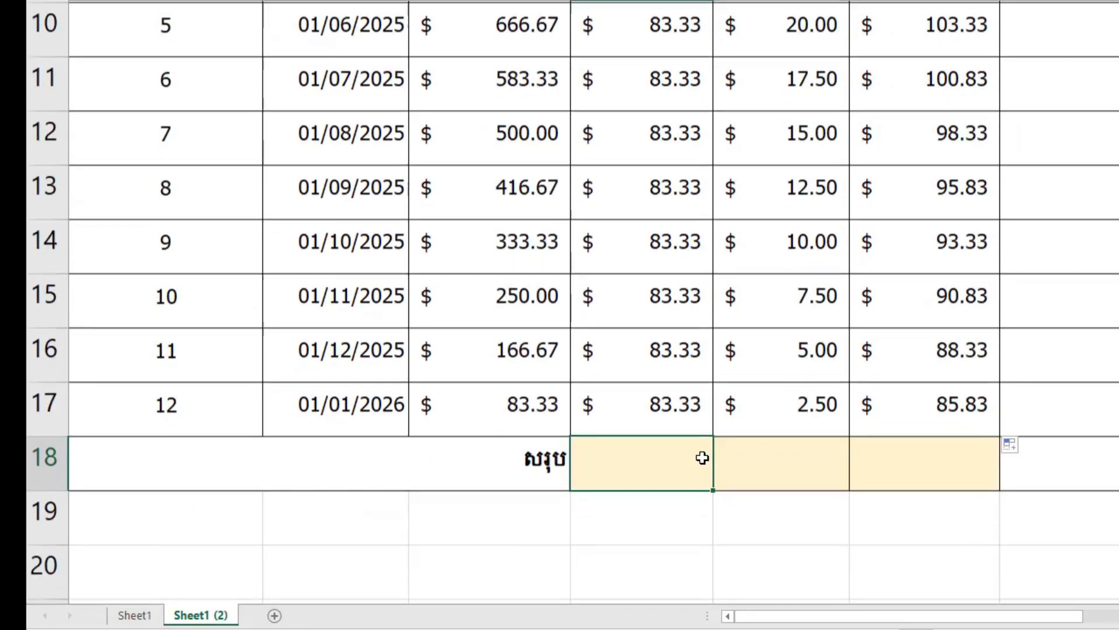
pyautogui.write('=')
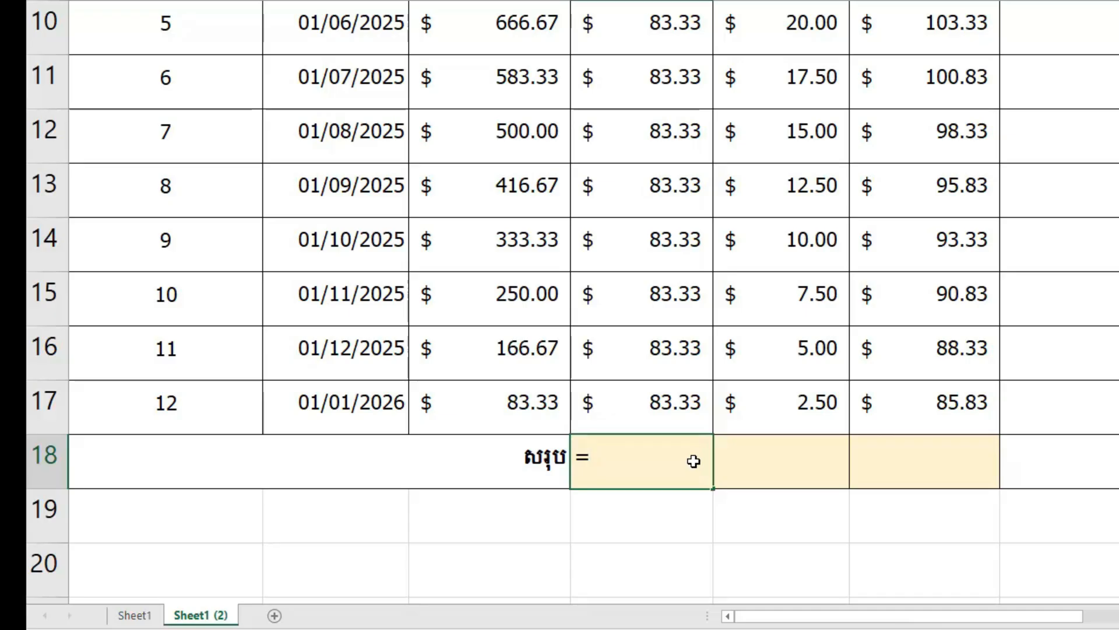
pyautogui.write('sum')
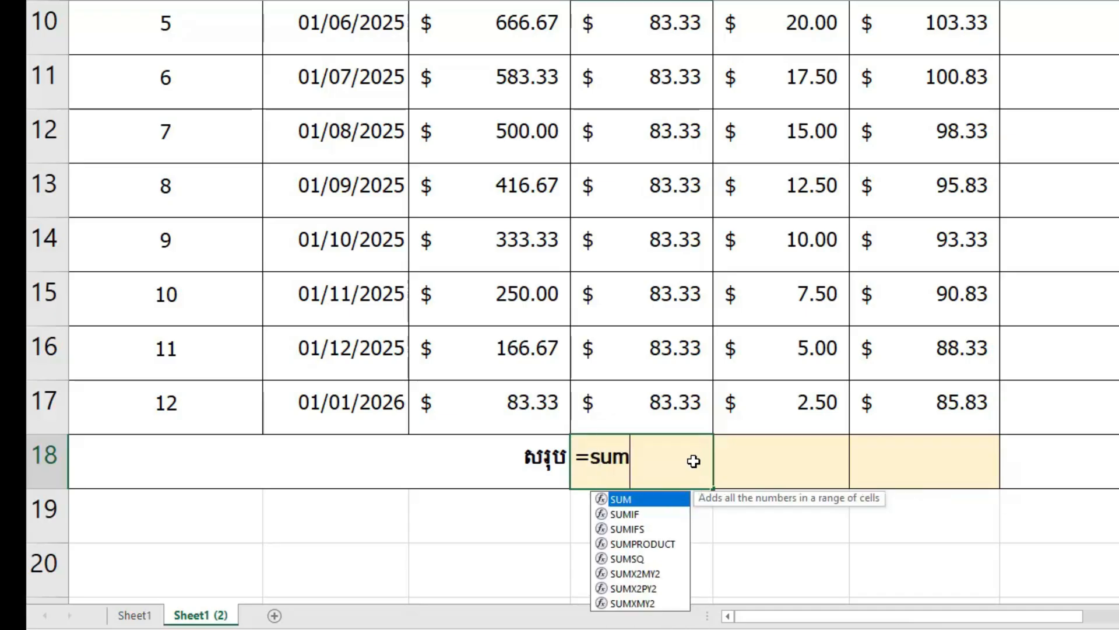
pyautogui.write('(')
pyautogui.scroll(2, 692, 462)
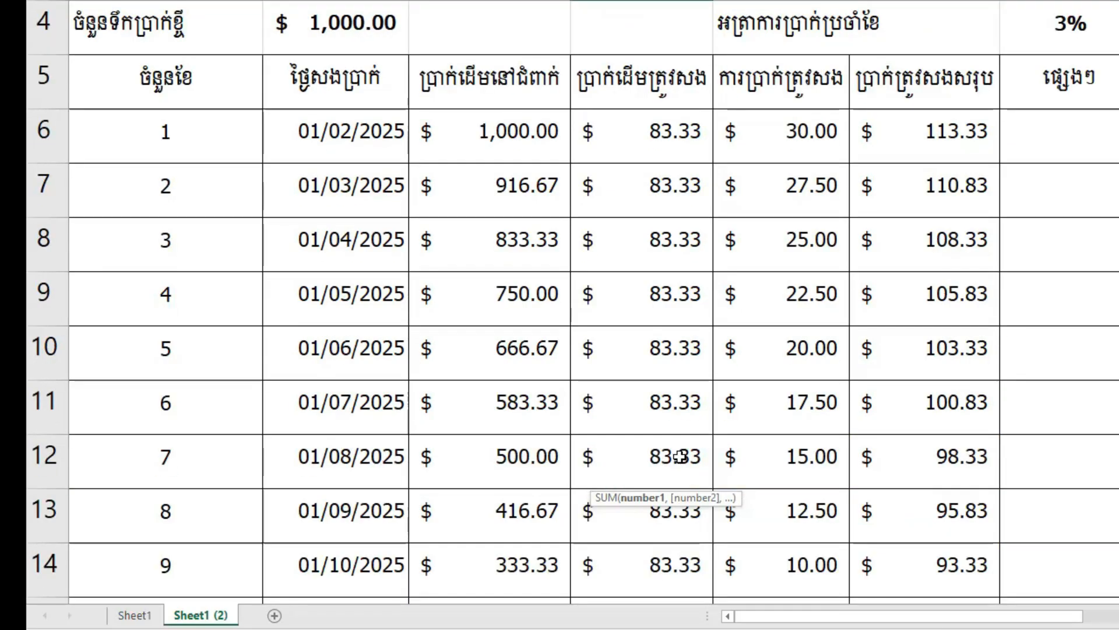
pyautogui.moveTo(668, 144); pyautogui.dragTo(656, 485)
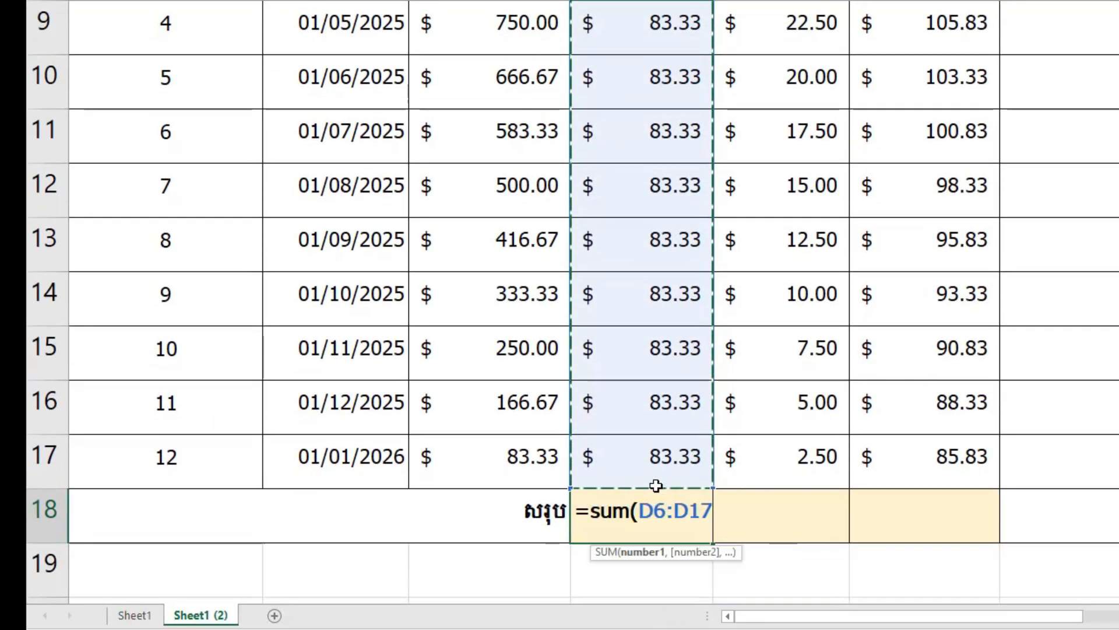
pyautogui.press('Return')
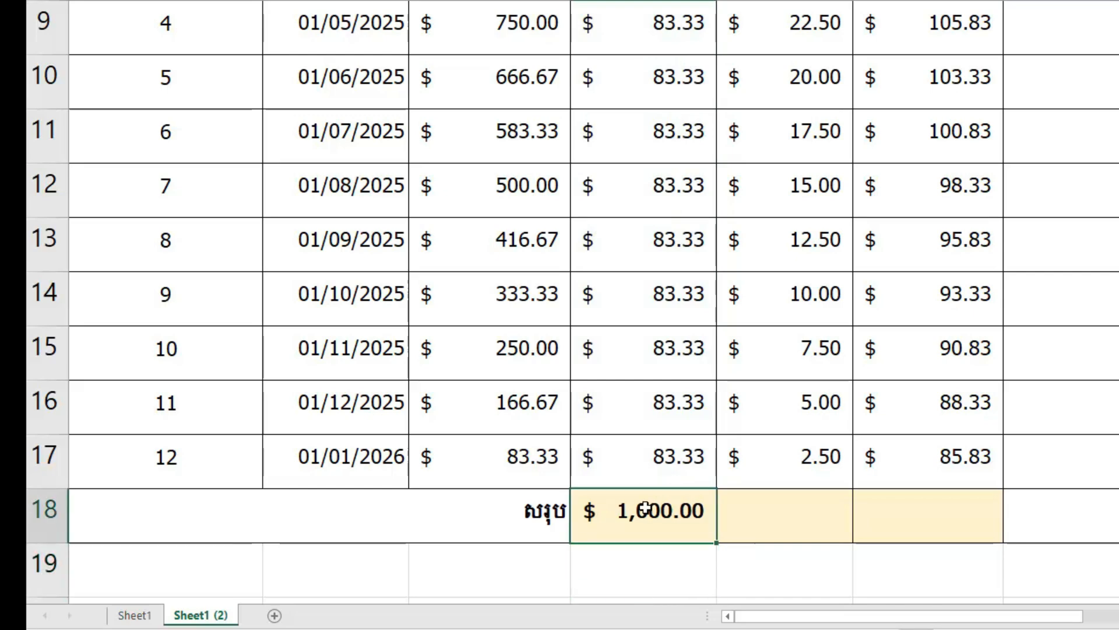
pyautogui.scroll(3, 637, 437)
pyautogui.click(342, 253)
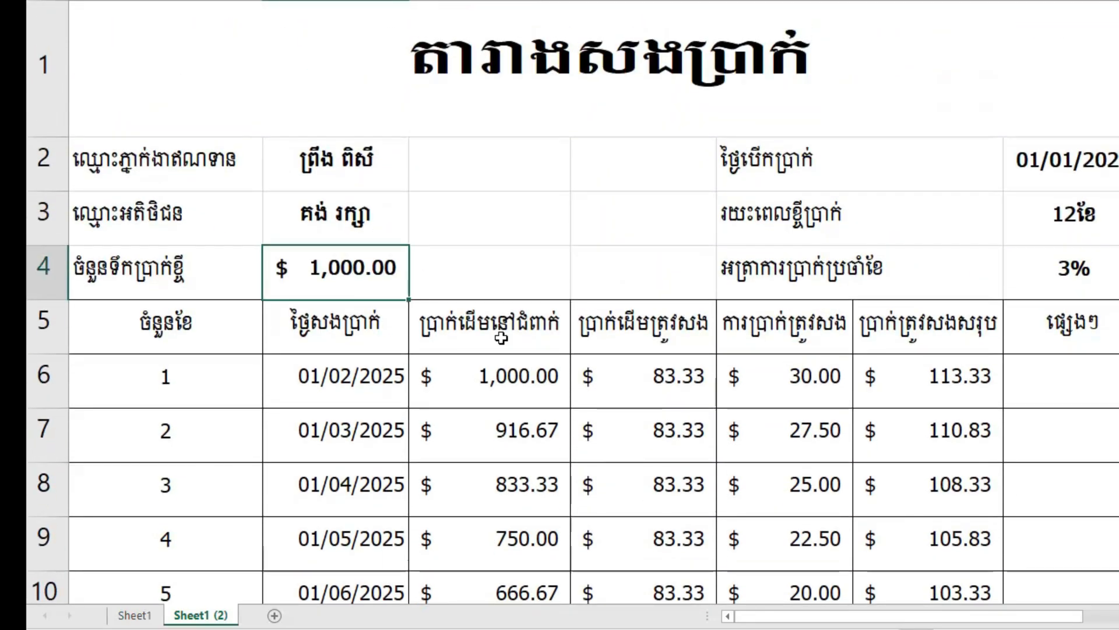
pyautogui.scroll(-4, 687, 425)
pyautogui.click(652, 314)
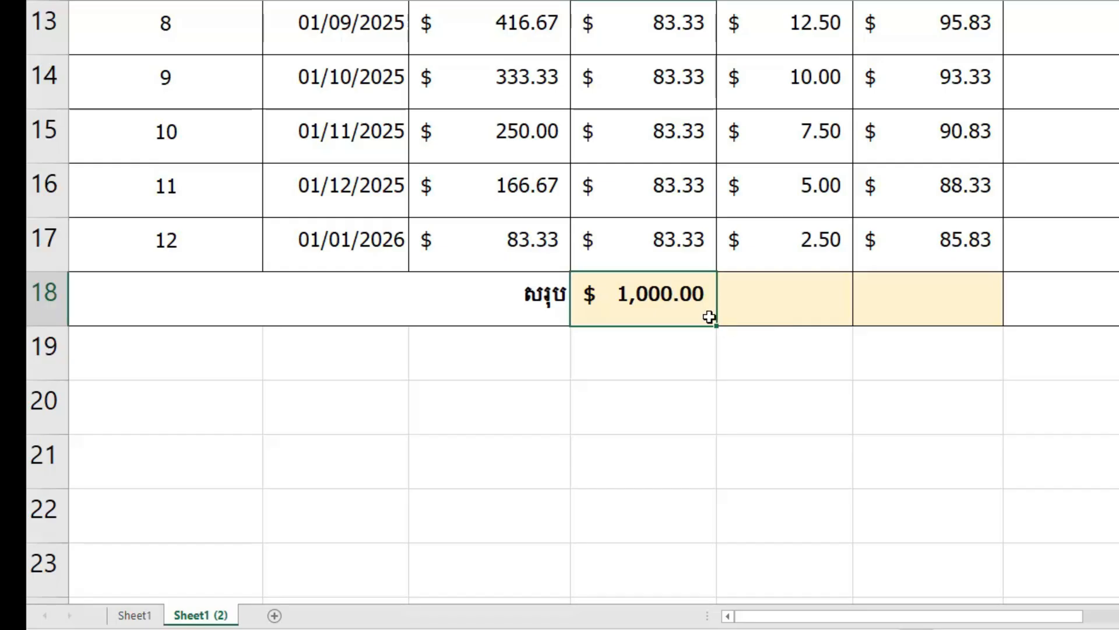
# Enter =SUM(E6:E17) in E18 to total the interest, and total the monthly payments of column F in F18
pyautogui.click(761, 303)
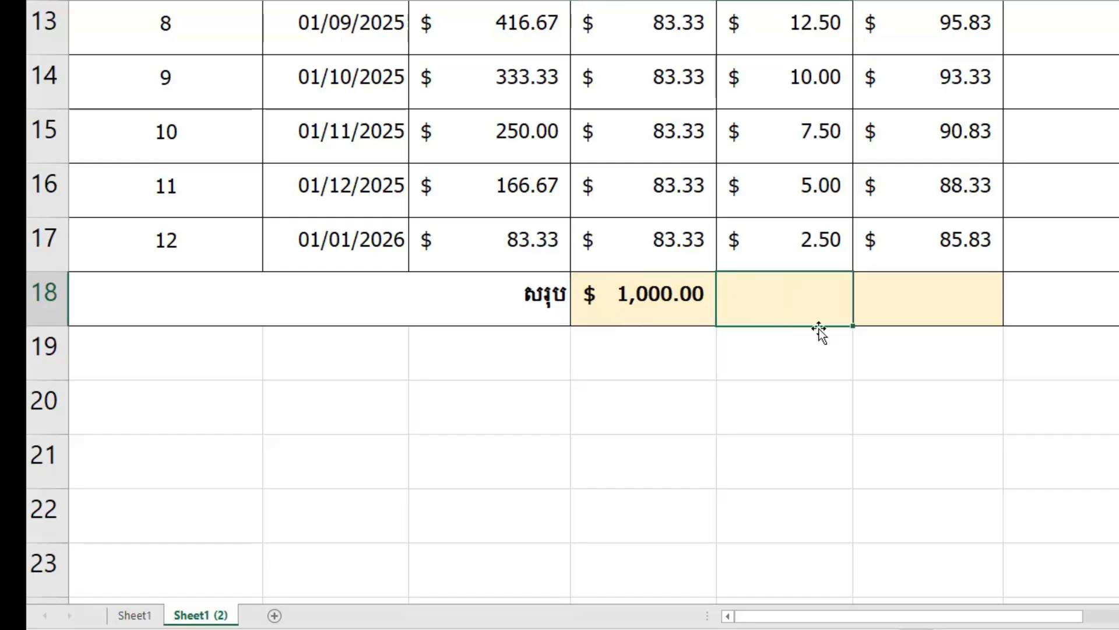
pyautogui.scroll(5, 816, 327)
pyautogui.scroll(-4, 825, 349)
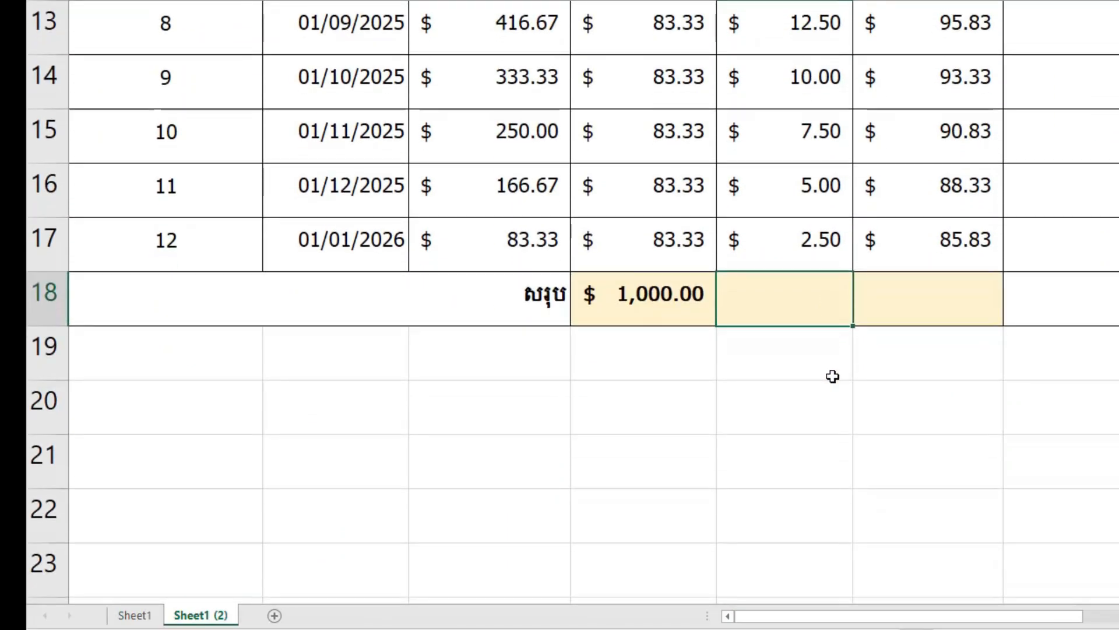
pyautogui.write('=')
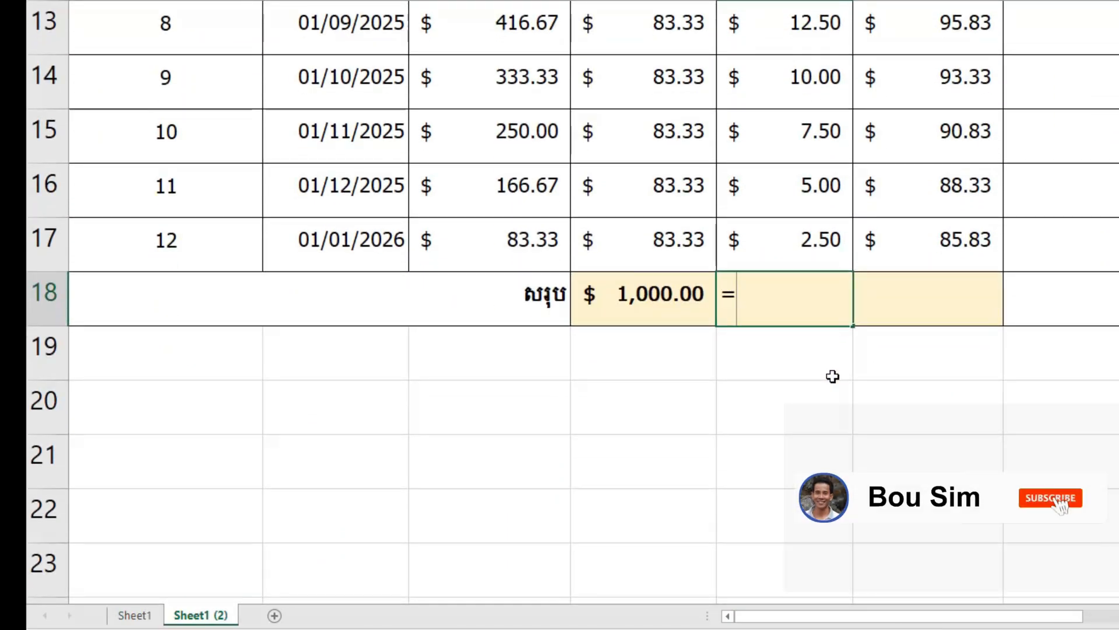
pyautogui.write('sum(')
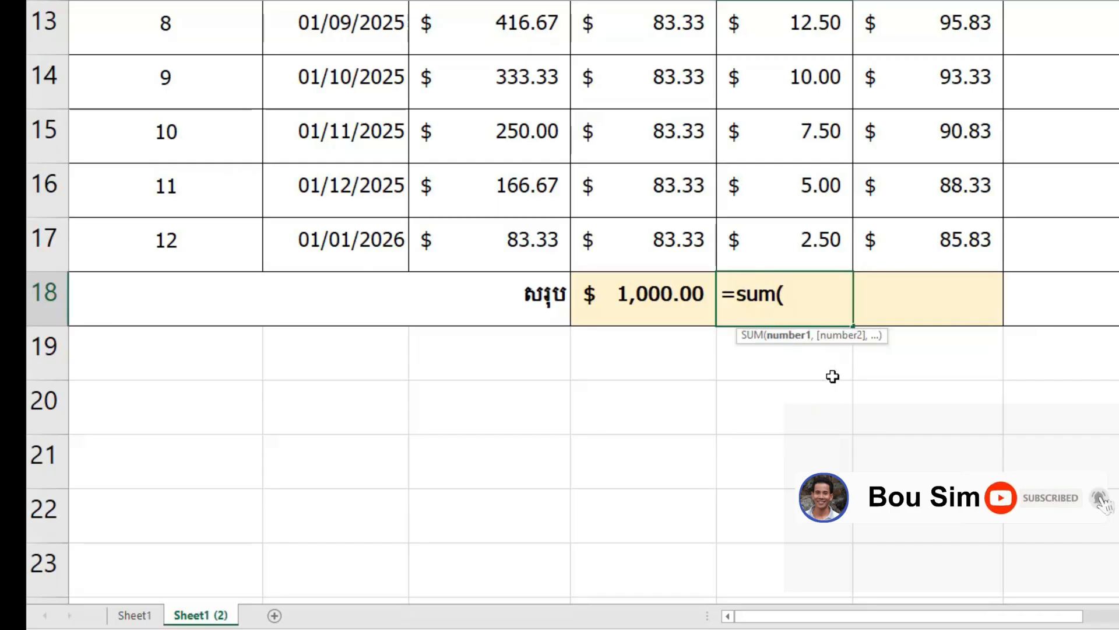
pyautogui.scroll(3, 832, 376)
pyautogui.click(802, 146)
pyautogui.moveTo(805, 229); pyautogui.dragTo(797, 487)
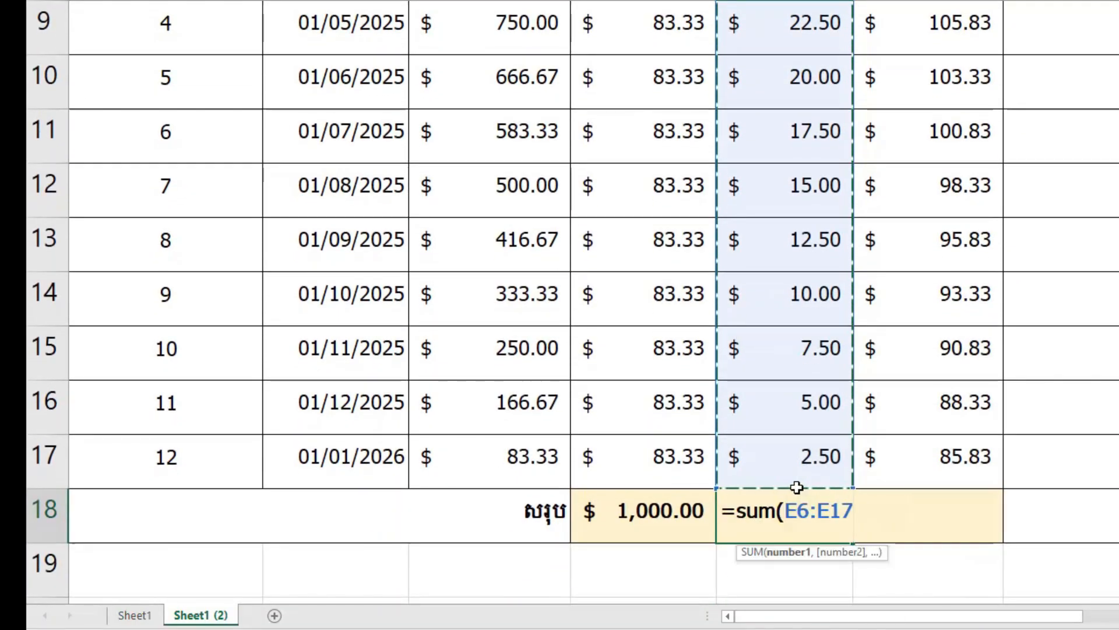
pyautogui.press('Return')
pyautogui.click(782, 511)
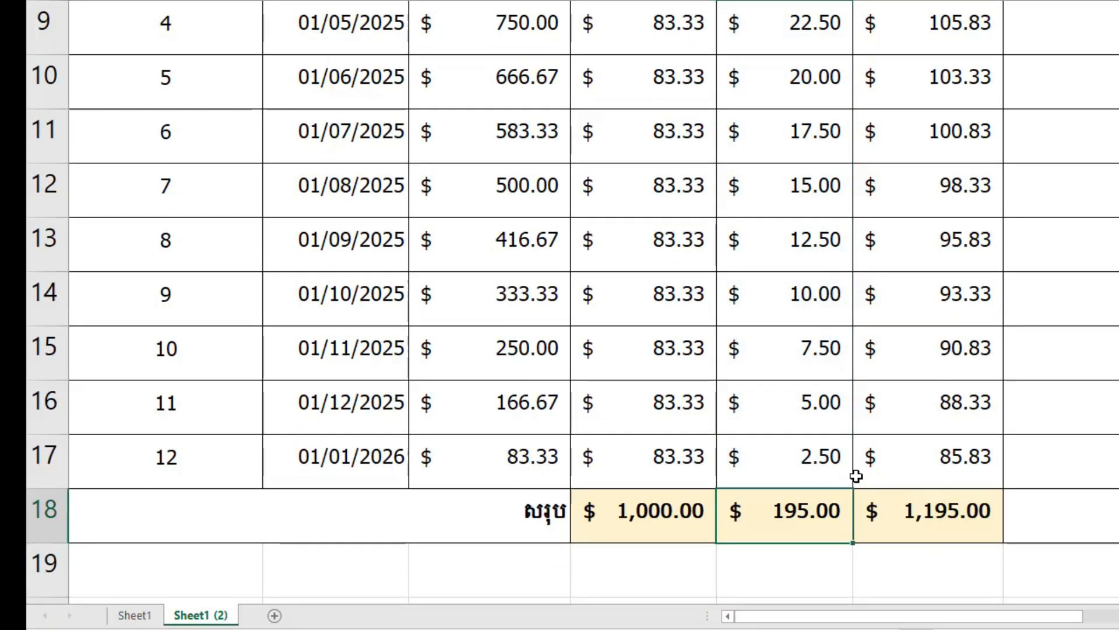
# Check the interest and payment totals in E18 and F18 against the monthly amounts and the loan details above the schedule
pyautogui.scroll(-1, 854, 480)
pyautogui.click(783, 420)
pyautogui.click(779, 358)
pyautogui.scroll(1, 801, 390)
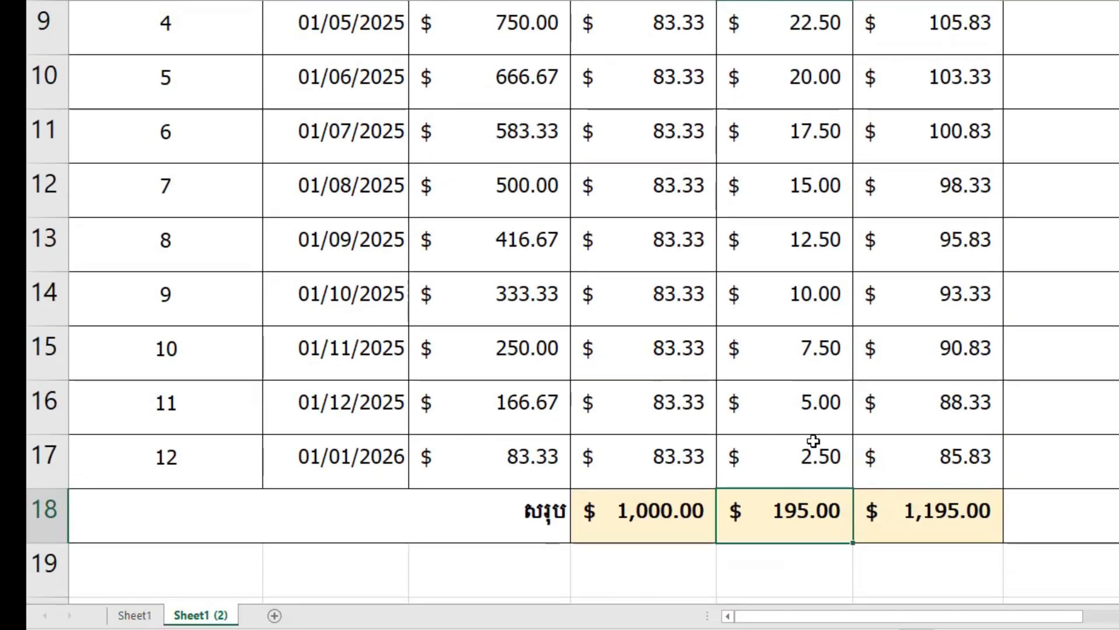
pyautogui.scroll(-1, 811, 373)
pyautogui.click(904, 348)
pyautogui.scroll(4, 952, 396)
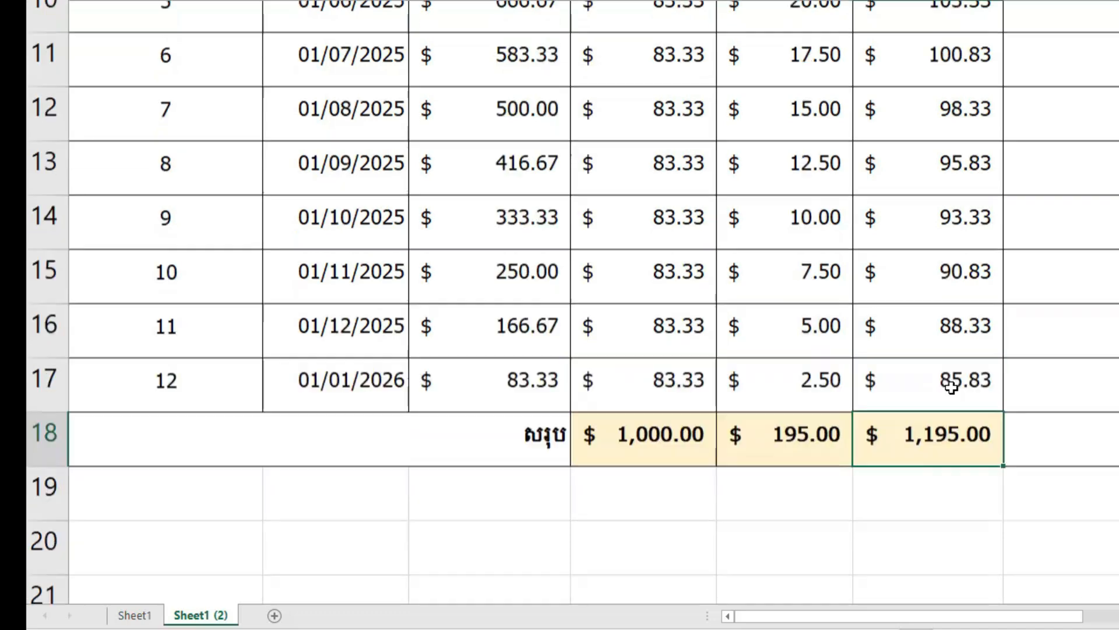
pyautogui.scroll(-1, 927, 204)
pyautogui.scroll(-2, 925, 204)
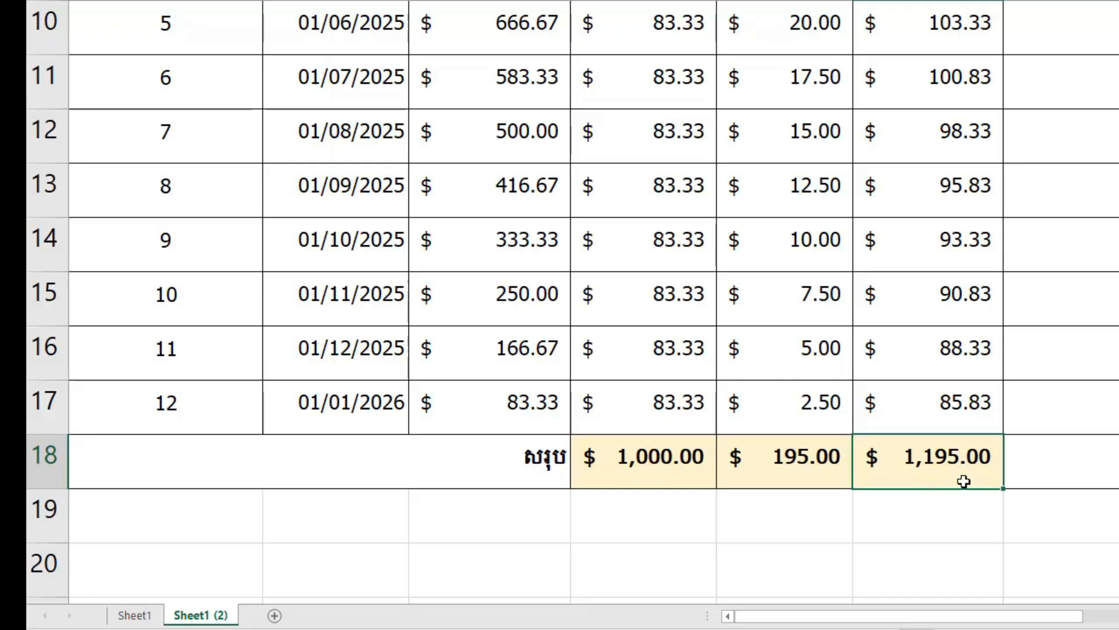
pyautogui.scroll(3, 822, 373)
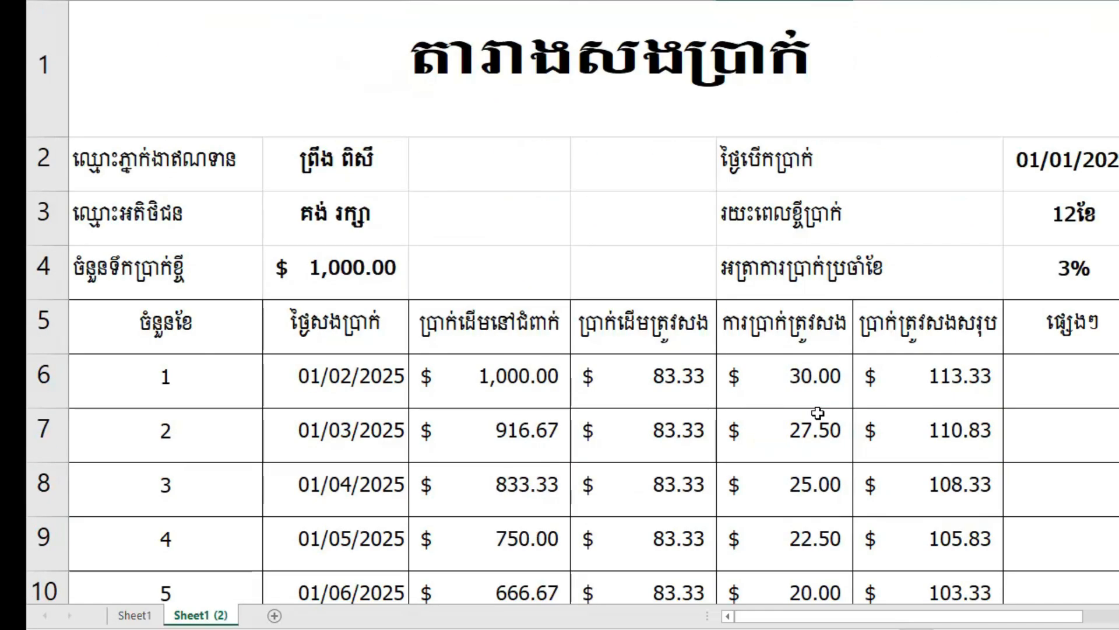
pyautogui.scroll(-1, 818, 413)
pyautogui.scroll(1, 460, 148)
pyautogui.scroll(-1, 487, 239)
pyautogui.scroll(1, 488, 239)
pyautogui.scroll(-2, 532, 279)
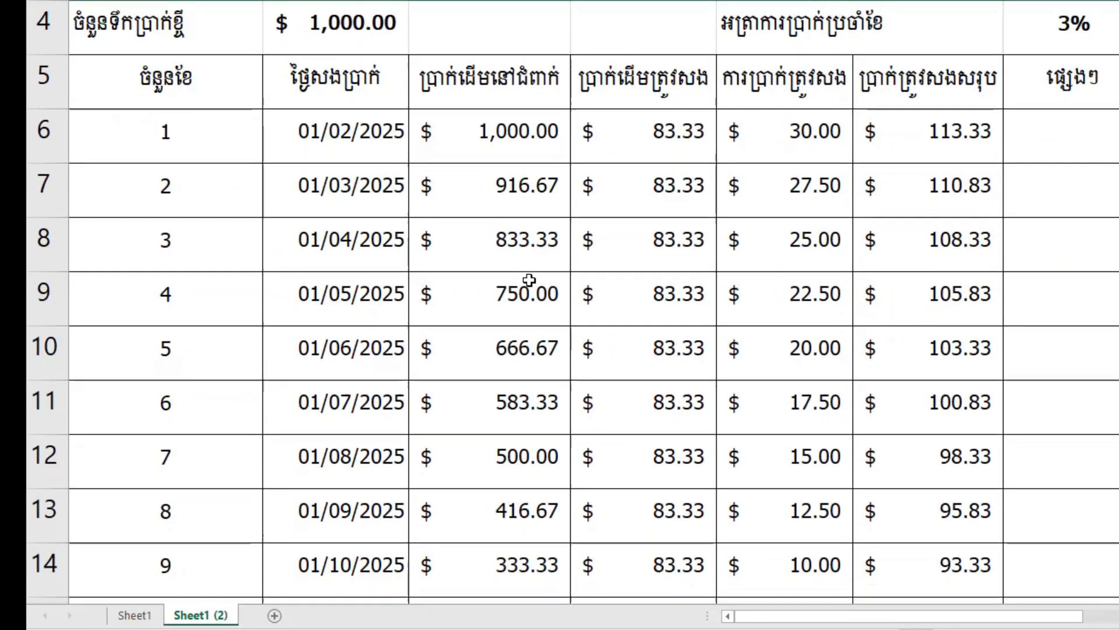